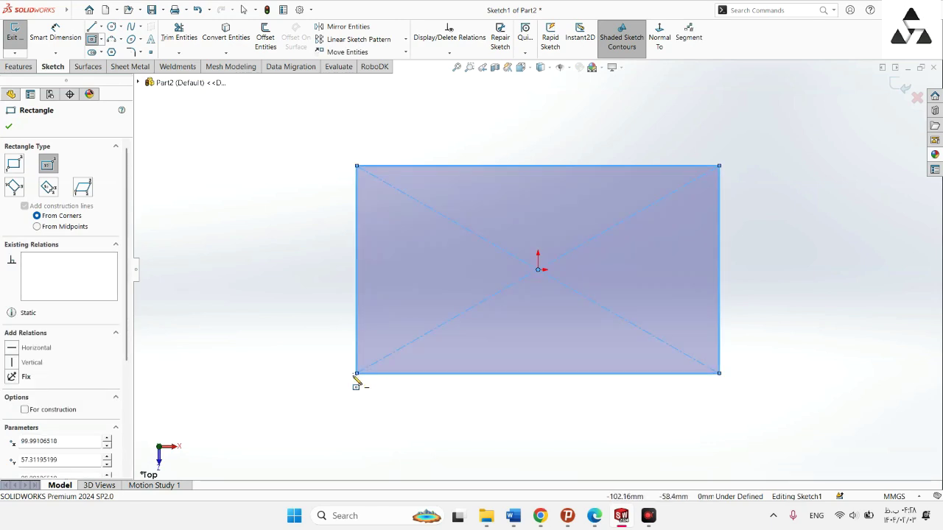
# Dimension the center rectangle 75 mm on its short side and 155 mm along its long side
pyautogui.press('Escape')
pyautogui.press('Escape')
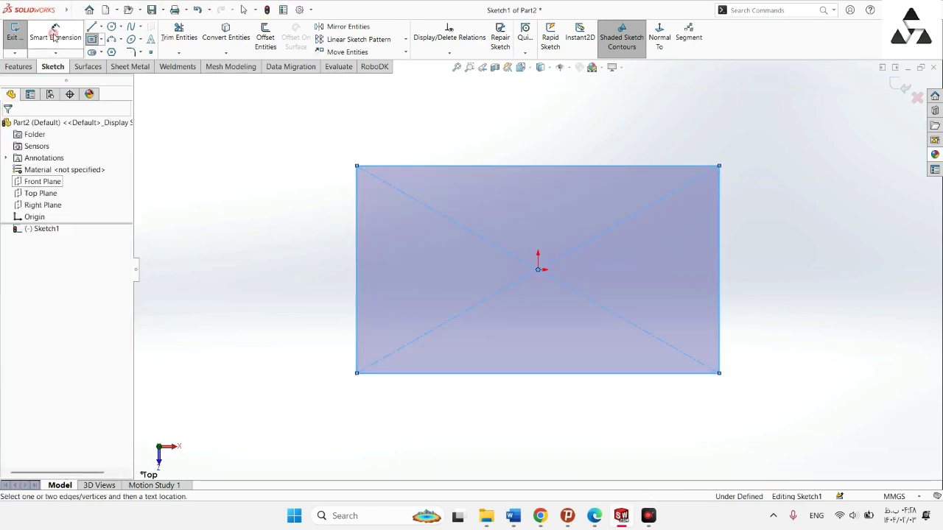
pyautogui.click(358, 269)
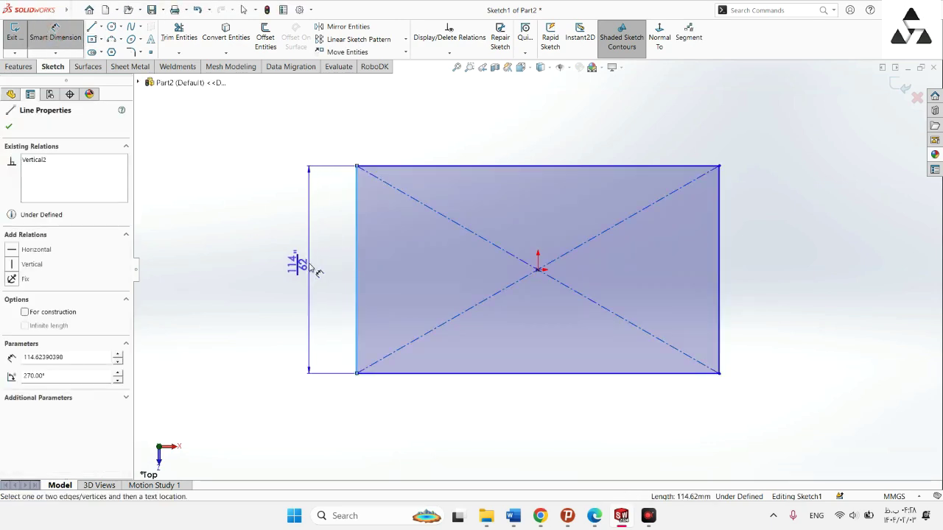
pyautogui.click(309, 263)
pyautogui.write('75')
pyautogui.press('Return')
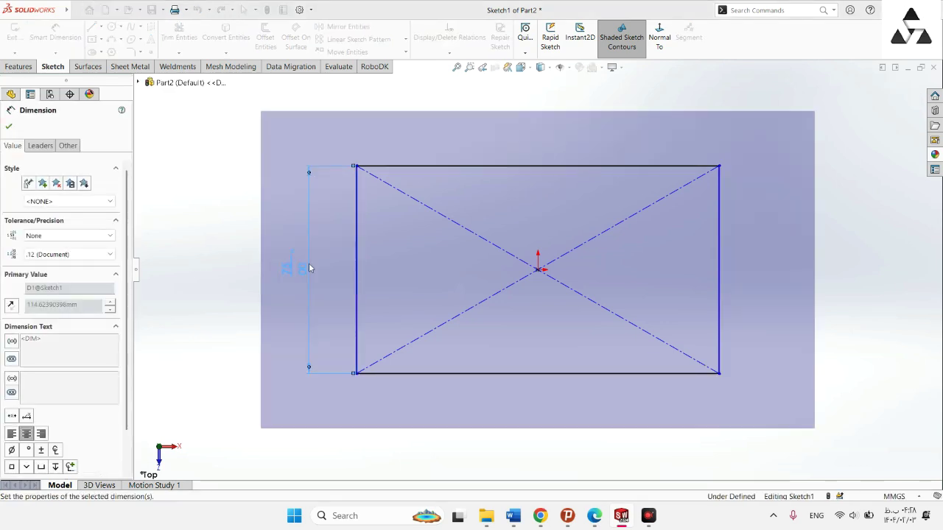
pyautogui.click(457, 169)
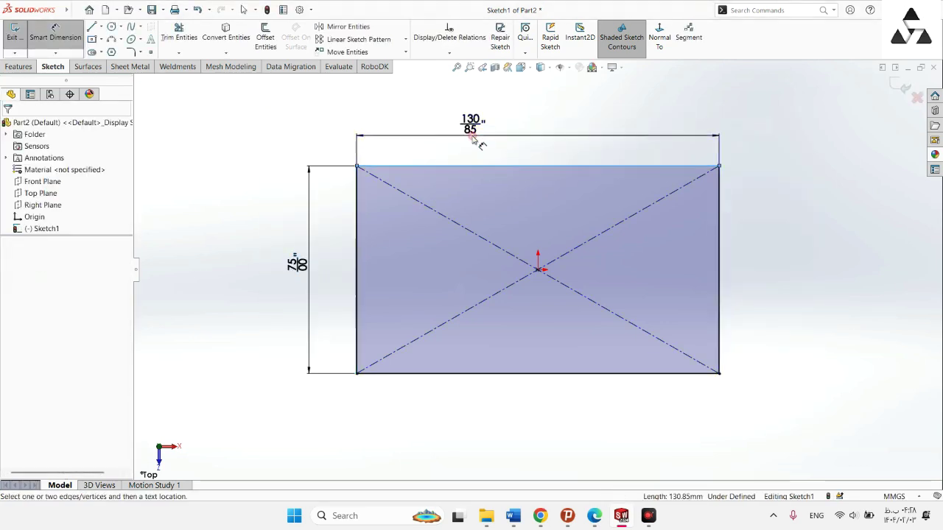
pyautogui.click(472, 135)
pyautogui.write('155')
pyautogui.press('Return')
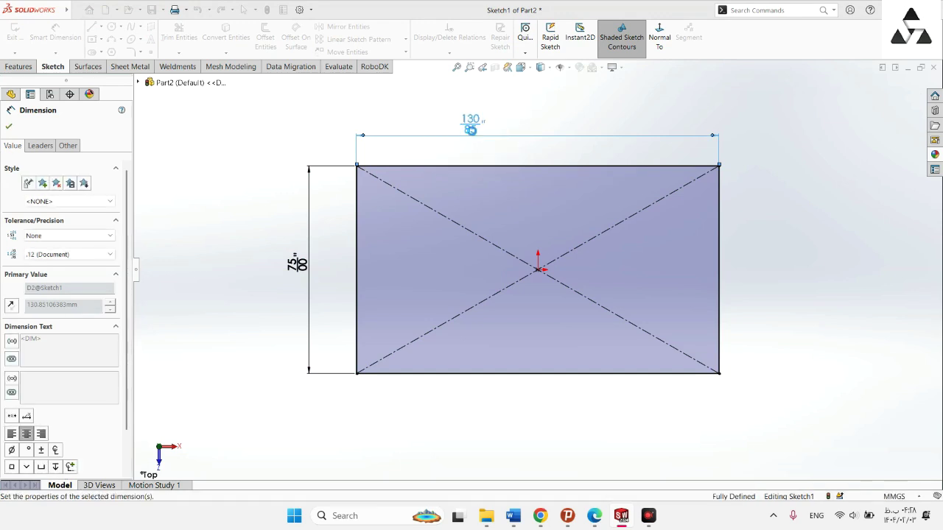
# Round all four corners of the rectangle with 10 mm sketch fillets
pyautogui.click(130, 53)
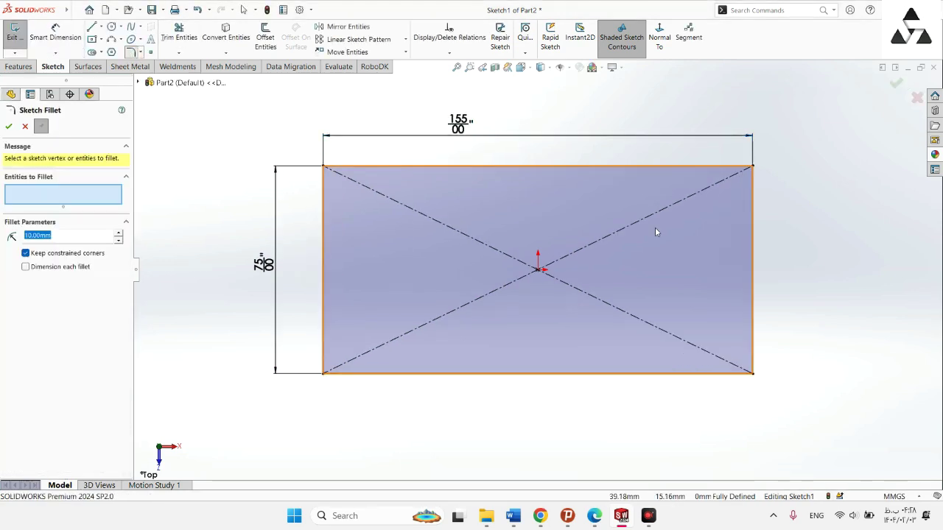
pyautogui.moveTo(830, 106)
pyautogui.mouseDown()
pyautogui.moveTo(472, 363)
pyautogui.moveTo(272, 418)
pyautogui.mouseUp()
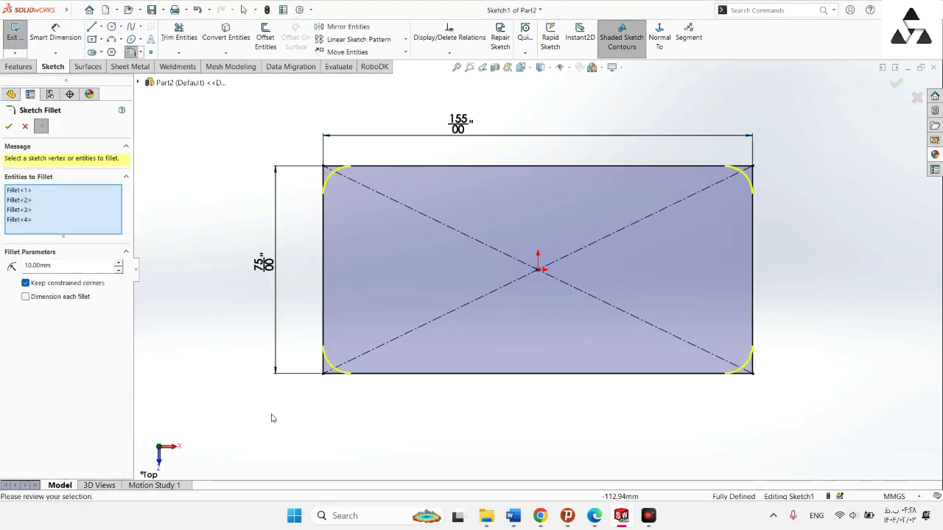
pyautogui.click(8, 127)
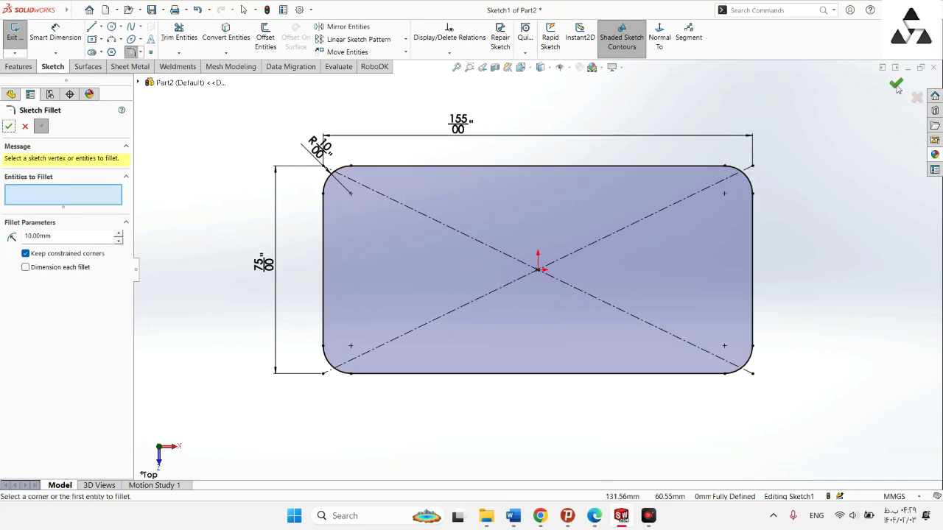
pyautogui.press('Escape')
# Exit the rectangle sketch and start a new sketch on the Front Plane
pyautogui.moveTo(167, 296)
pyautogui.mouseDown(button='middle')
pyautogui.moveTo(171, 238)
pyautogui.moveTo(192, 316)
pyautogui.moveTo(280, 353)
pyautogui.moveTo(274, 312)
pyautogui.mouseUp(button='middle')
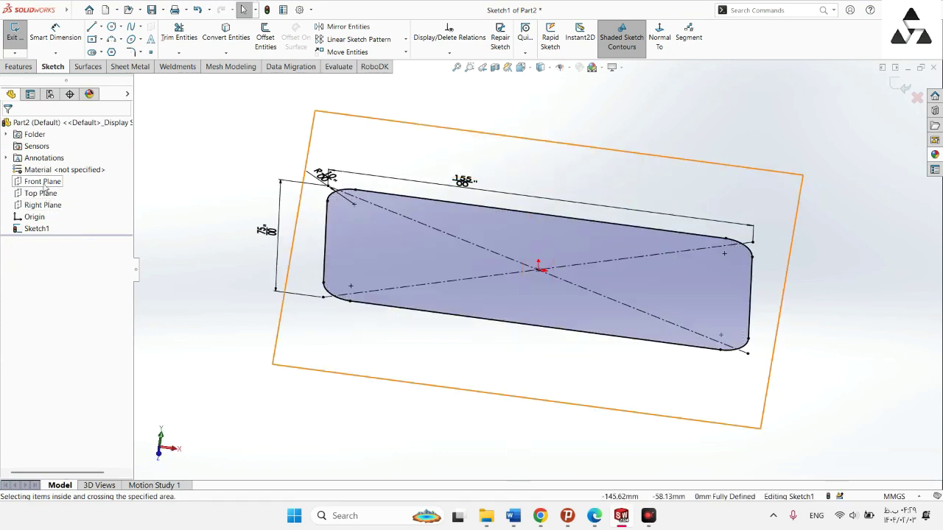
pyautogui.click(44, 181)
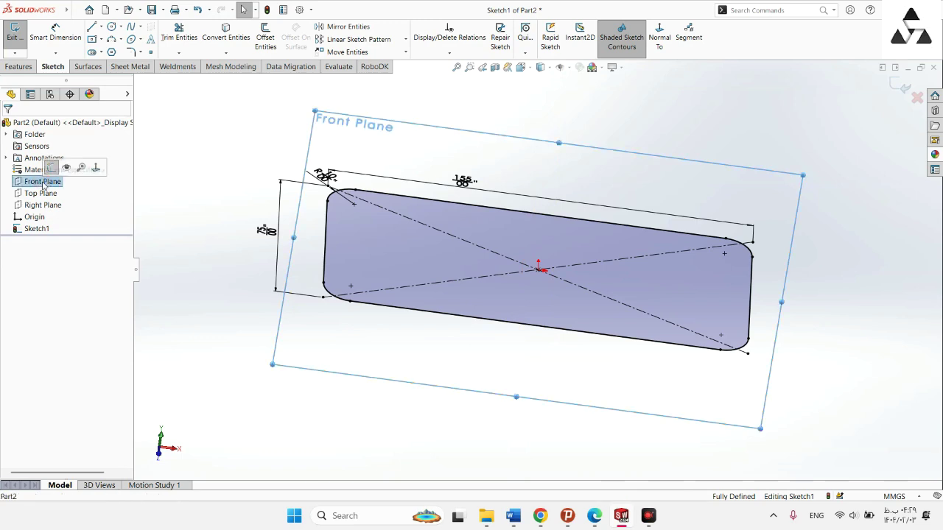
pyautogui.click(50, 169)
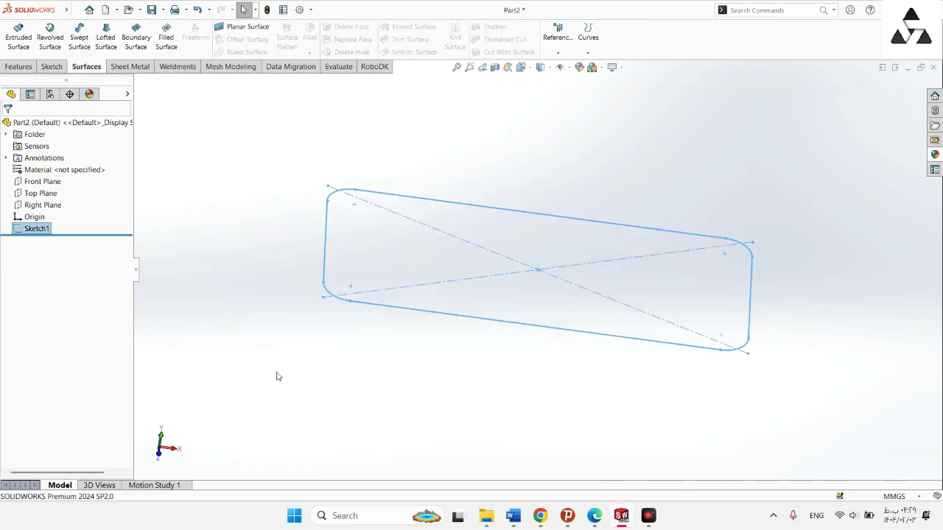
pyautogui.click(43, 181)
pyautogui.click(55, 171)
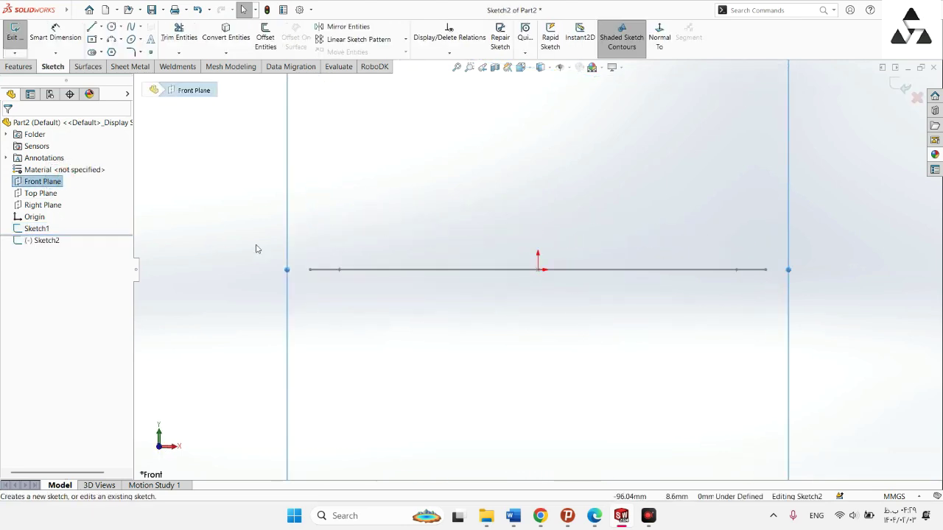
# Sketch an outward-bulging three-point arc just beyond the rectangle's left end and set its radius to 5.5 mm
pyautogui.click(110, 40)
pyautogui.click(287, 270)
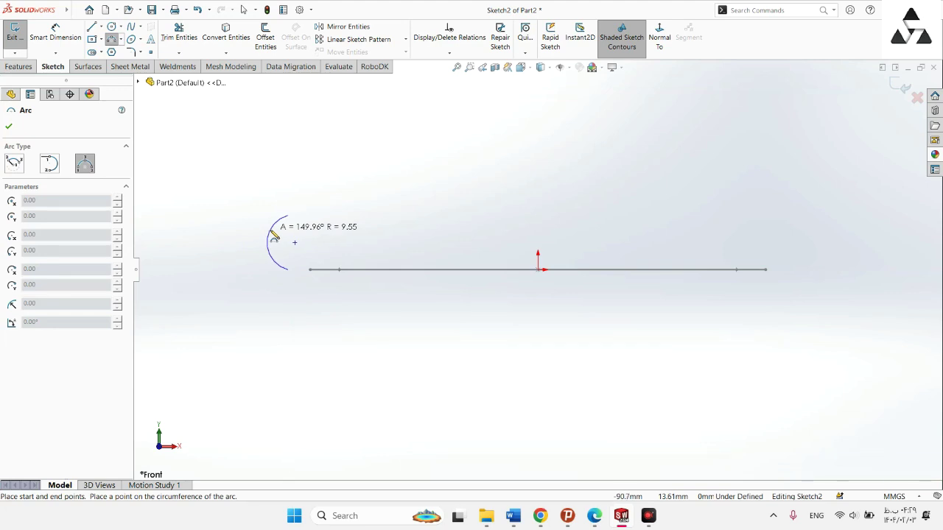
pyautogui.click(277, 235)
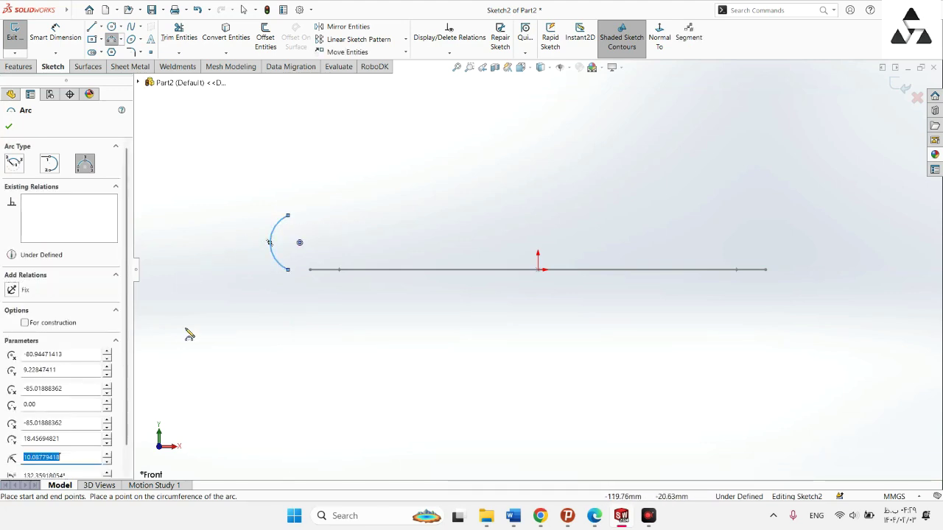
pyautogui.write('7')
pyautogui.press('Return')
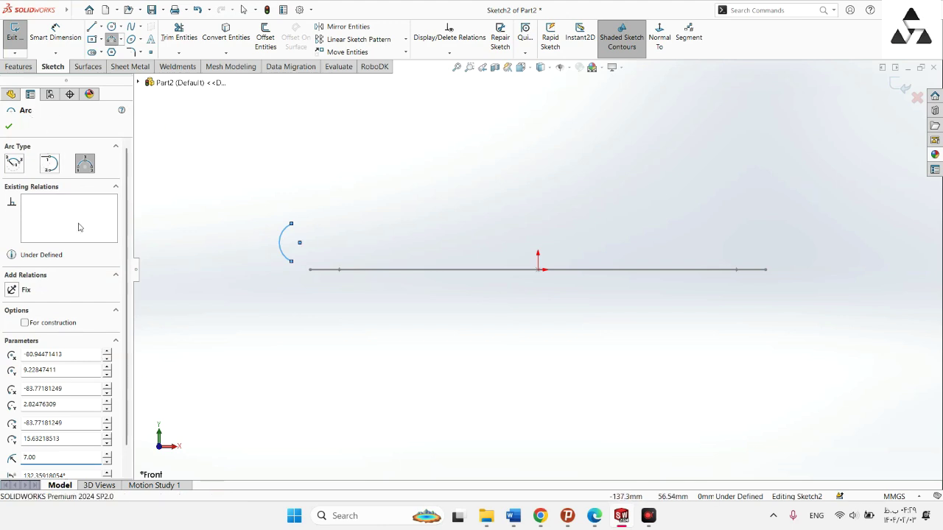
pyautogui.doubleClick(46, 458)
pyautogui.write('5.5')
pyautogui.press('Return')
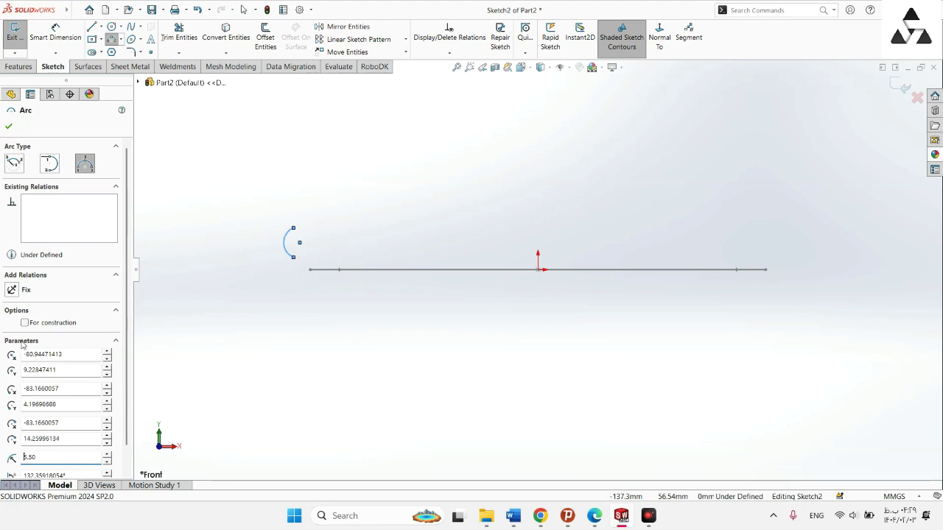
pyautogui.click(14, 130)
# Add a Pierce relation between the arc's lower endpoint and the rectangle sketch's left line
pyautogui.moveTo(359, 242); pyautogui.dragTo(354, 283, button='middle')
pyautogui.click(311, 275)
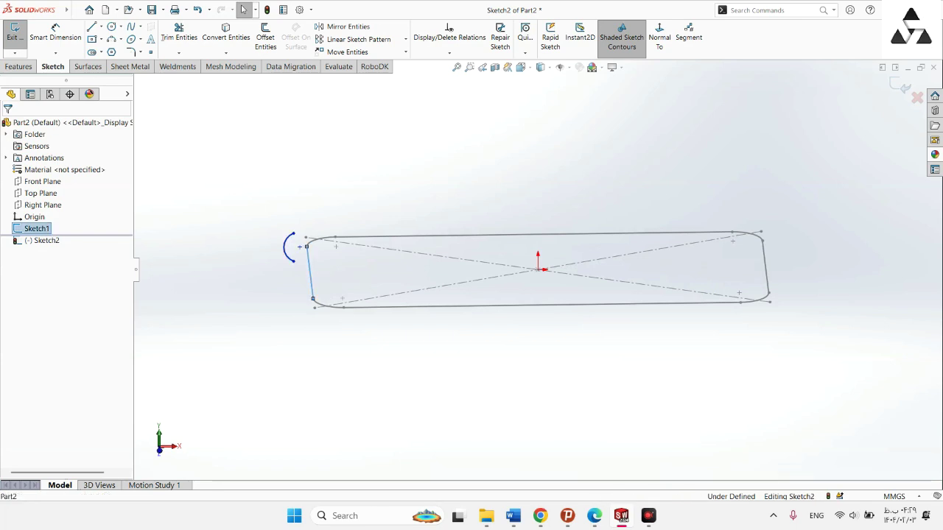
pyautogui.keyDown('ctrl'); pyautogui.click(293, 260); pyautogui.keyUp('ctrl')
pyautogui.click(13, 299)
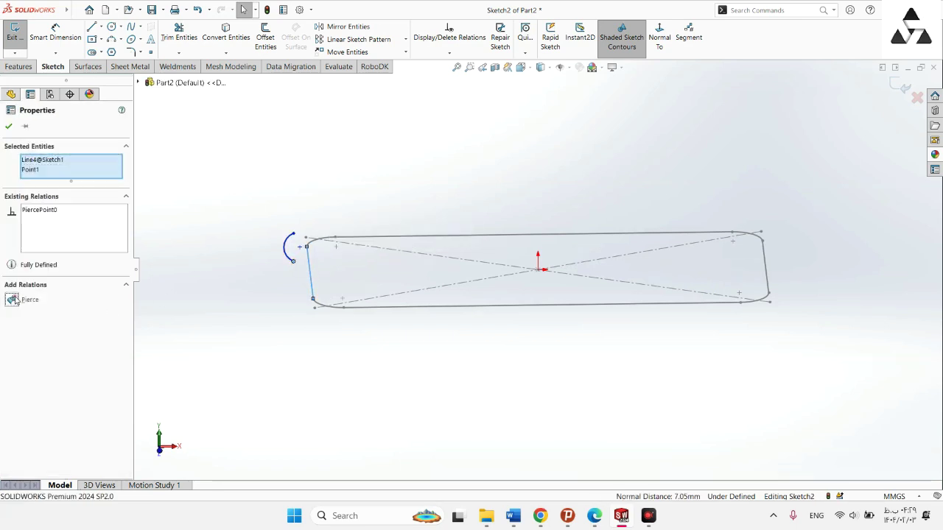
pyautogui.click(9, 127)
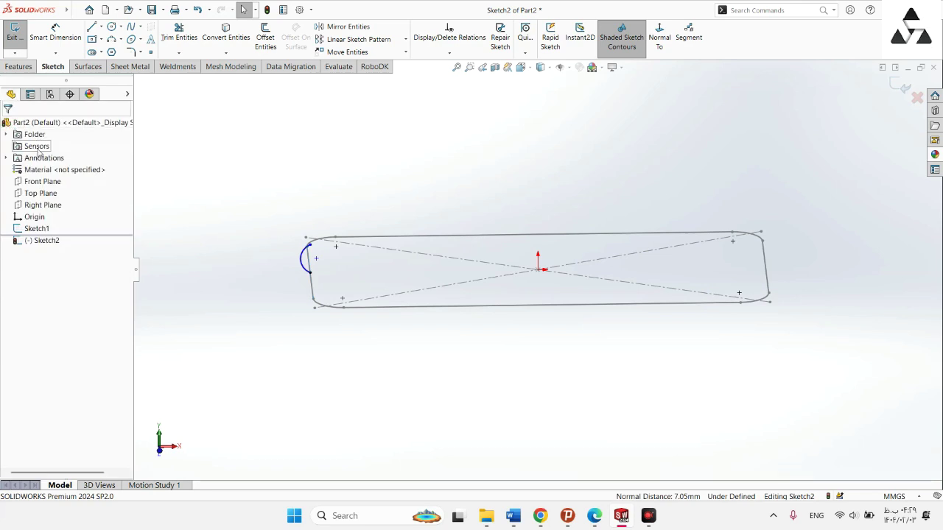
# Create a swept surface using the arc sketch as the profile and the rounded rectangle sketch as the path
pyautogui.moveTo(267, 311)
pyautogui.mouseDown(button='middle')
pyautogui.moveTo(263, 263)
pyautogui.moveTo(252, 274)
pyautogui.moveTo(268, 289)
pyautogui.mouseUp(button='middle')
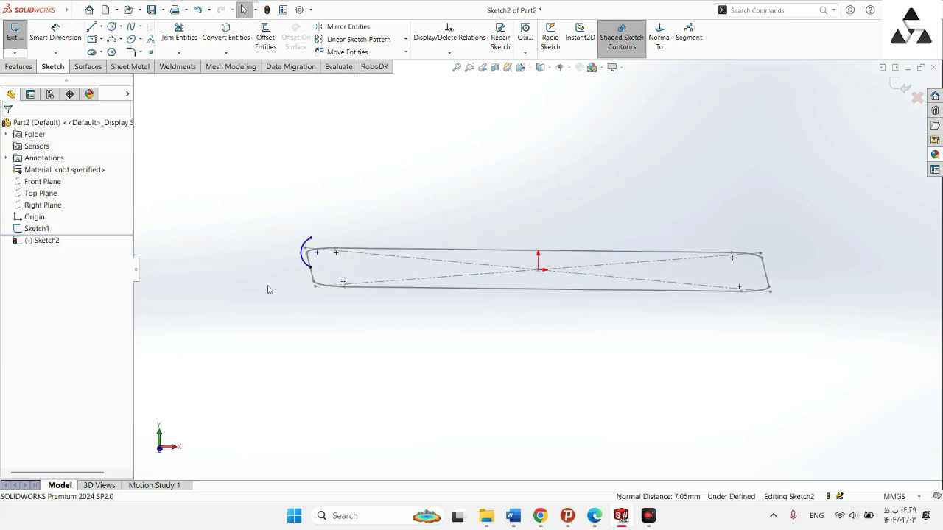
pyautogui.click(88, 67)
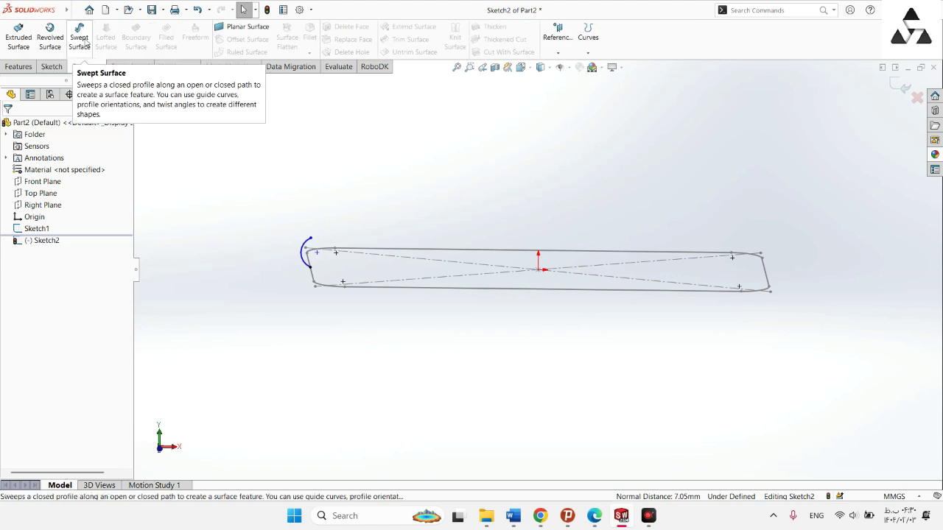
pyautogui.click(82, 42)
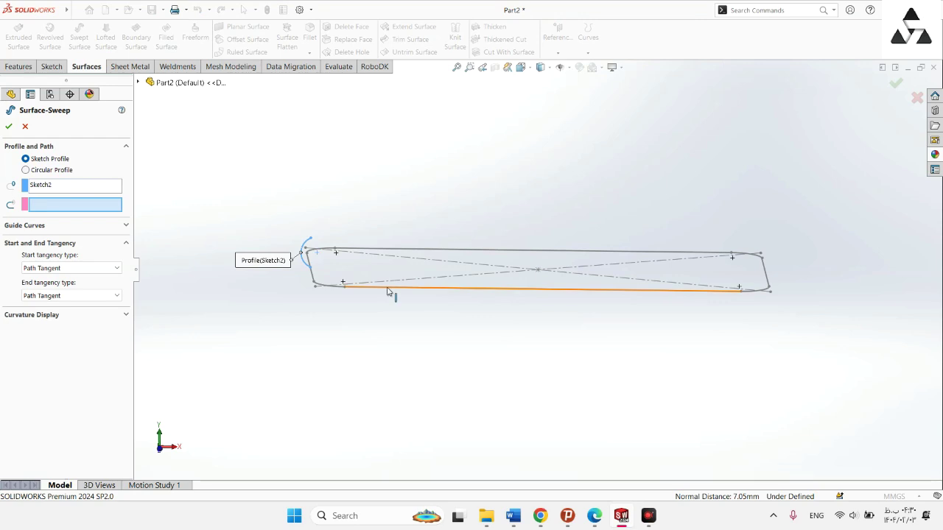
pyautogui.click(388, 290)
pyautogui.moveTo(478, 335)
pyautogui.mouseDown(button='middle')
pyautogui.moveTo(515, 353)
pyautogui.moveTo(492, 405)
pyautogui.moveTo(446, 415)
pyautogui.moveTo(457, 360)
pyautogui.moveTo(440, 322)
pyautogui.moveTo(452, 381)
pyautogui.moveTo(474, 386)
pyautogui.moveTo(465, 383)
pyautogui.mouseUp(button='middle')
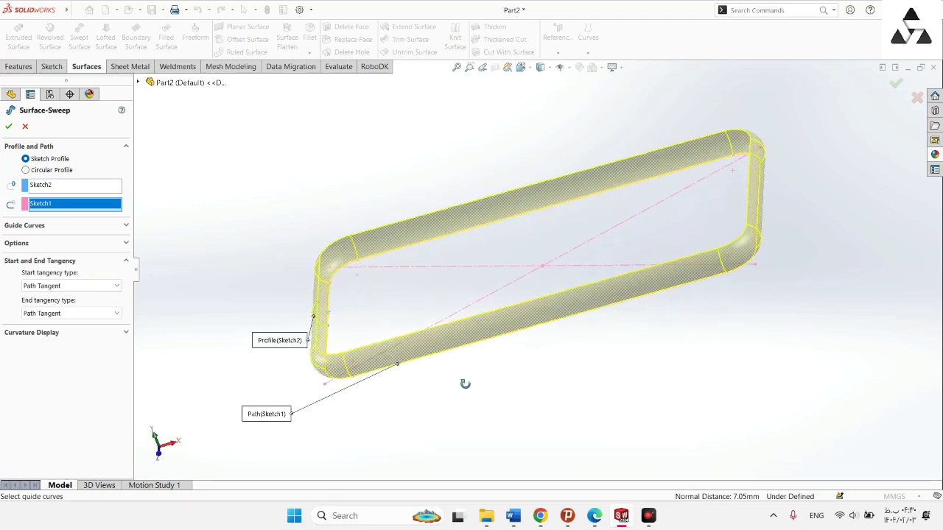
pyautogui.click(9, 126)
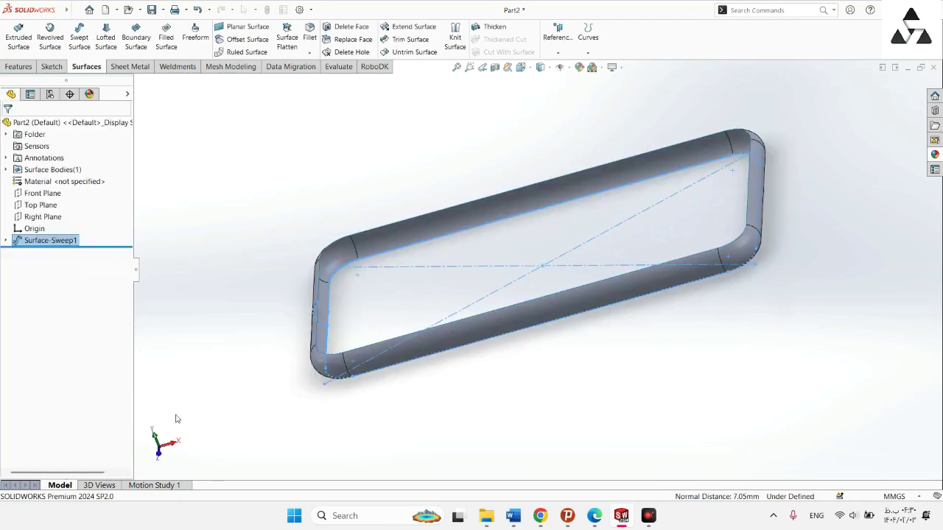
# Create a planar surface bounded by the closed loop of nine inner edges along one opening of the swept surface
pyautogui.moveTo(465, 356); pyautogui.dragTo(461, 410, button='middle')
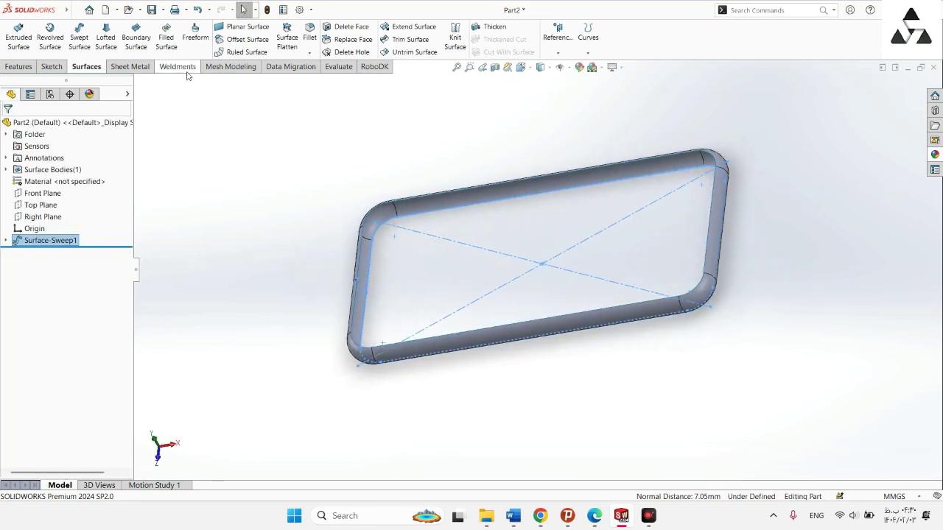
pyautogui.click(243, 27)
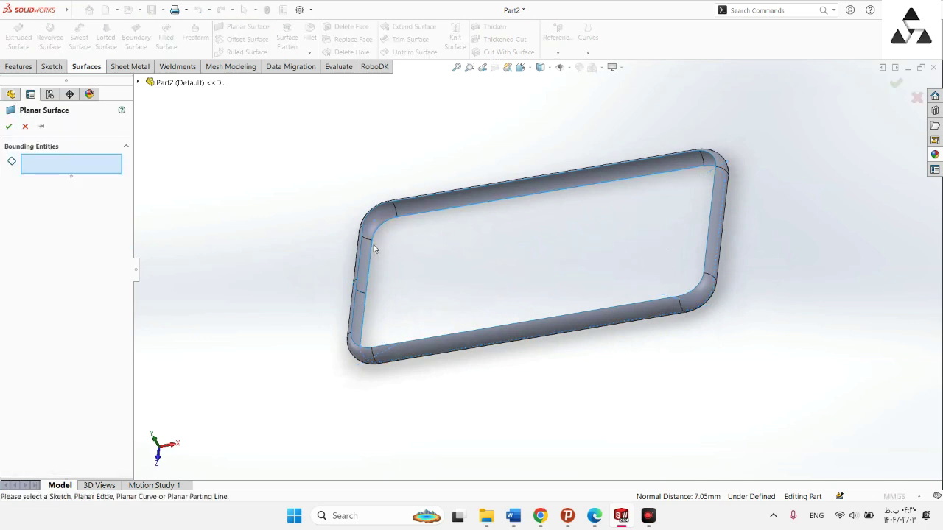
pyautogui.click(371, 253)
pyautogui.click(377, 226)
pyautogui.click(433, 215)
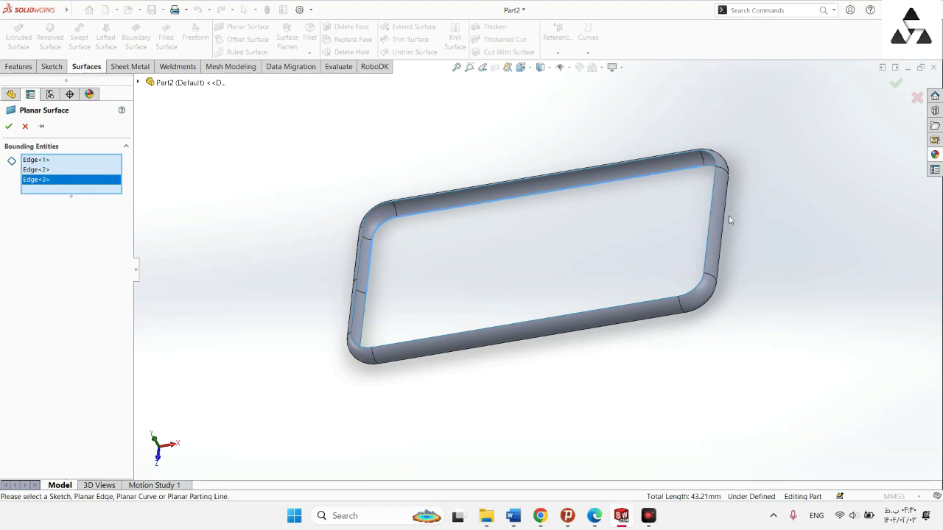
pyautogui.click(366, 324)
pyautogui.moveTo(365, 324); pyautogui.dragTo(444, 452, button='middle')
pyautogui.click(377, 341)
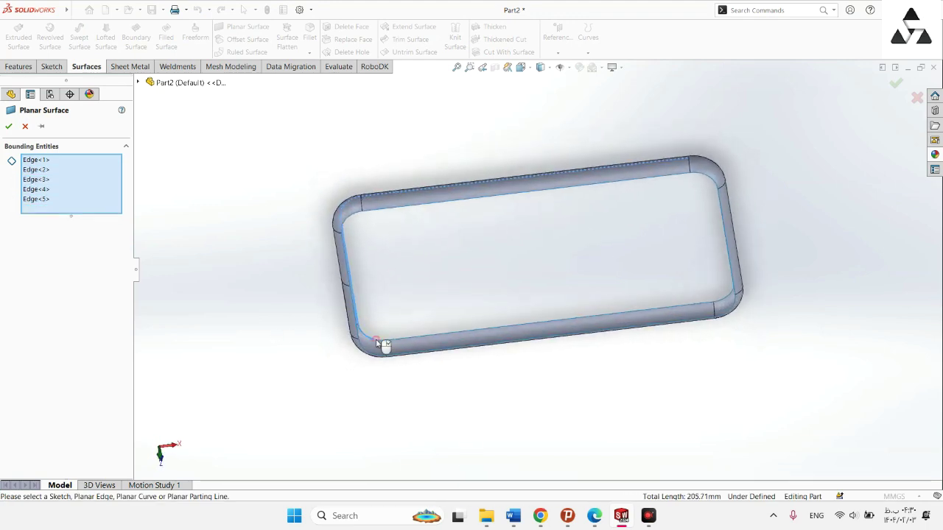
pyautogui.click(427, 336)
pyautogui.click(727, 298)
pyautogui.moveTo(711, 269); pyautogui.dragTo(683, 153, button='middle')
pyautogui.click(714, 237)
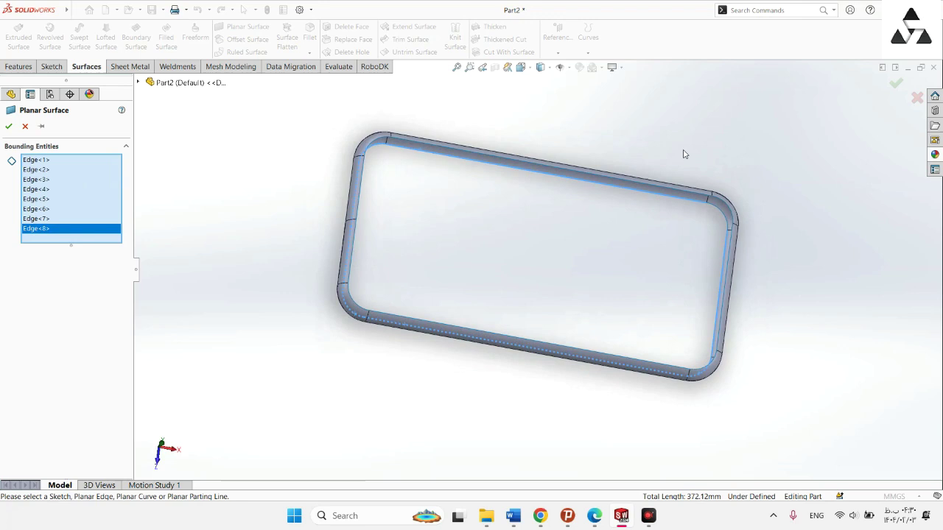
pyautogui.click(719, 213)
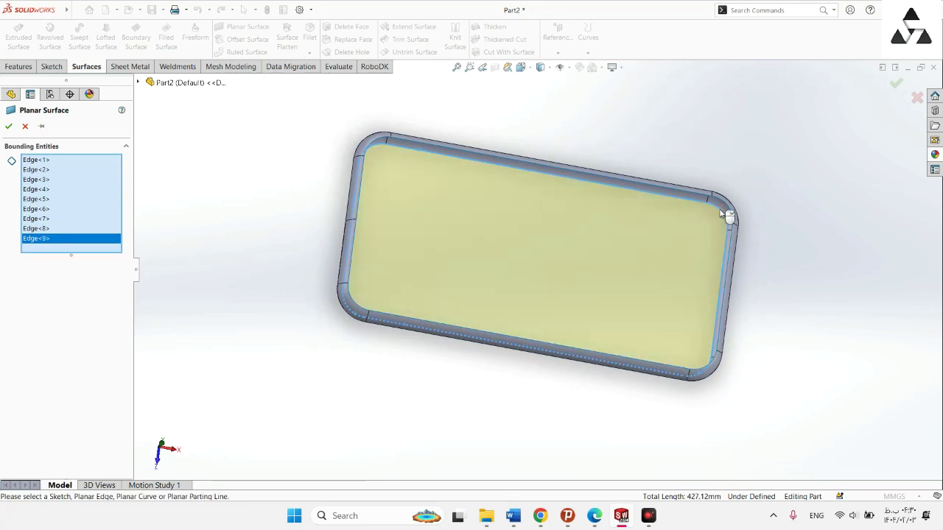
pyautogui.click(9, 127)
# Start another new sketch on the Front Plane at the rounded left end of the surface body
pyautogui.moveTo(336, 393); pyautogui.dragTo(352, 232, button='middle')
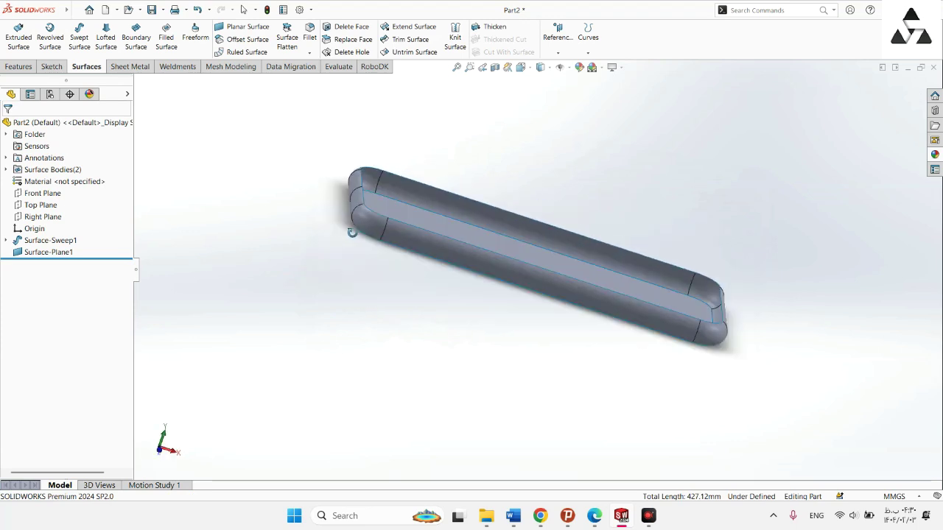
pyautogui.click(44, 194)
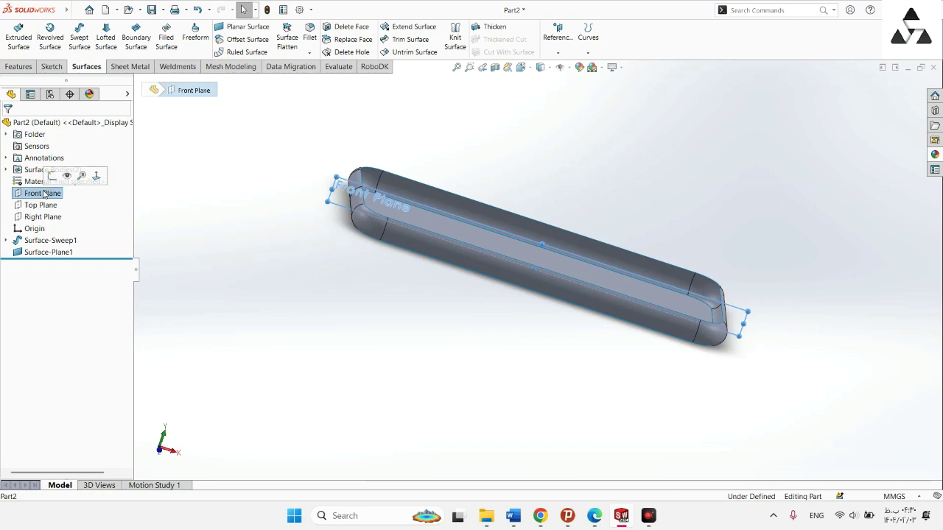
pyautogui.click(65, 174)
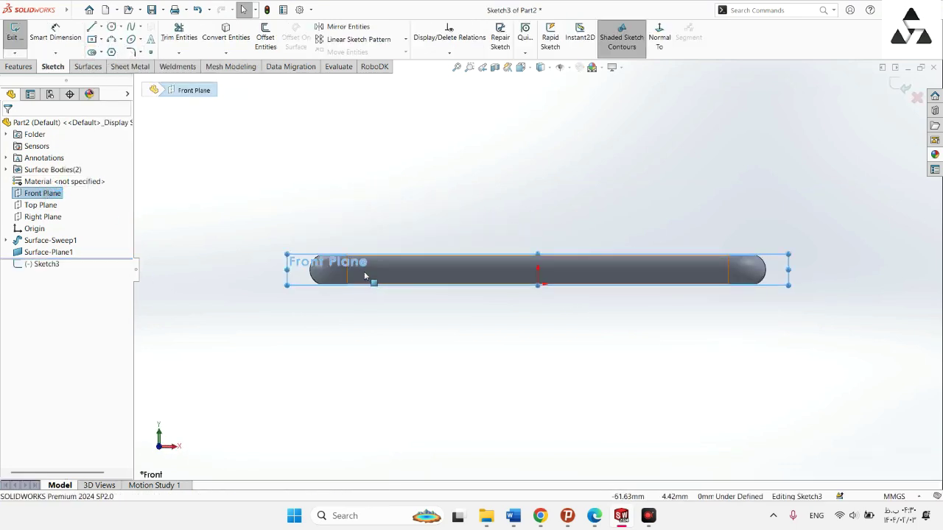
pyautogui.scroll(-3, 365, 273)
pyautogui.scroll(-3, 363, 279)
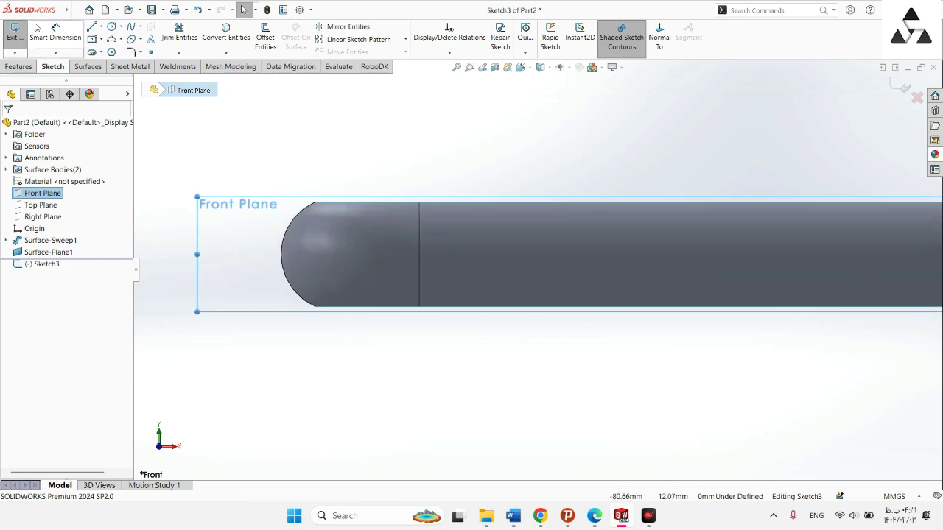
pyautogui.click(77, 11)
pyautogui.click(246, 123)
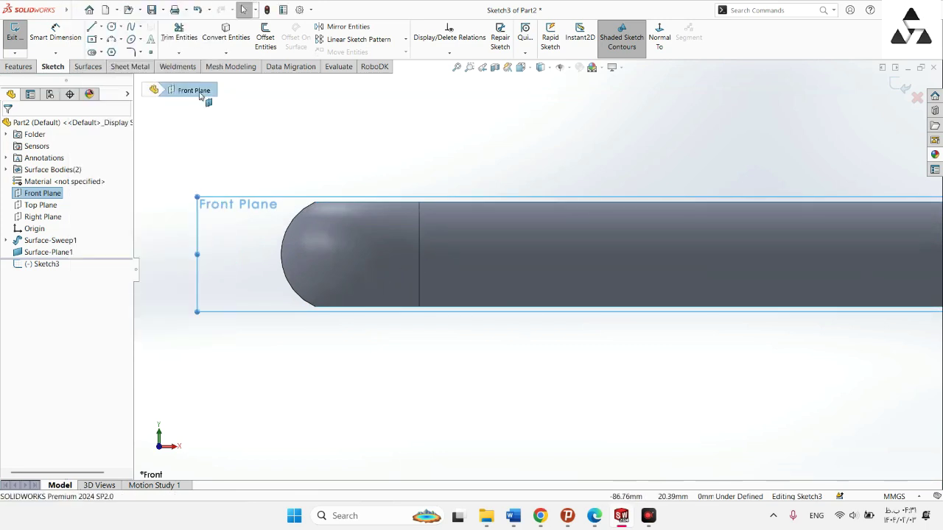
# Sketch a horizontal centerpoint straight slot at the vertical edge's midpoint, about 9.3 mm between arc centres and 3.5 mm wide
pyautogui.click(92, 53)
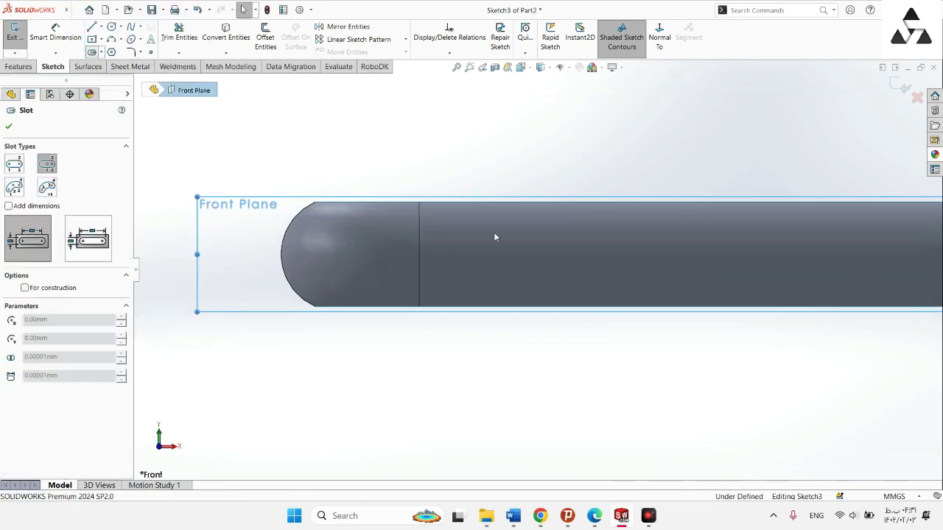
pyautogui.click(418, 255)
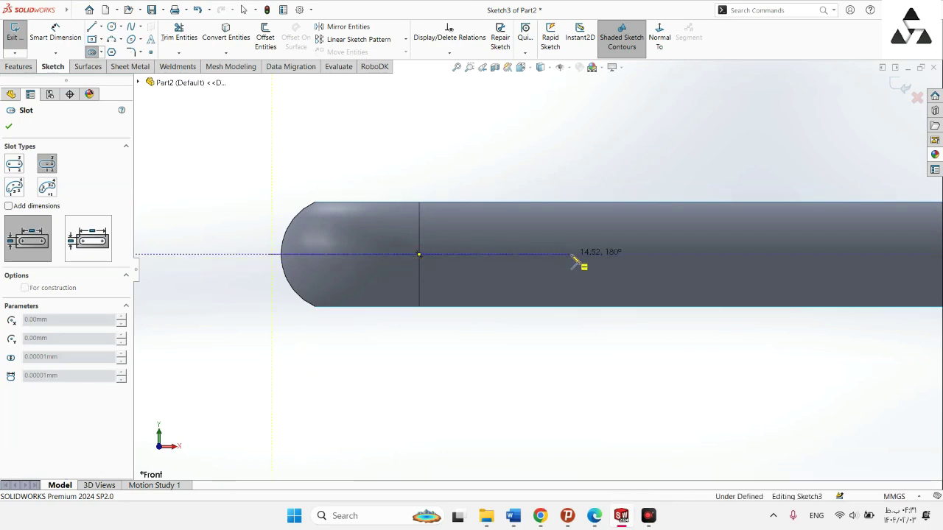
pyautogui.click(469, 254)
pyautogui.click(428, 265)
pyautogui.click(427, 272)
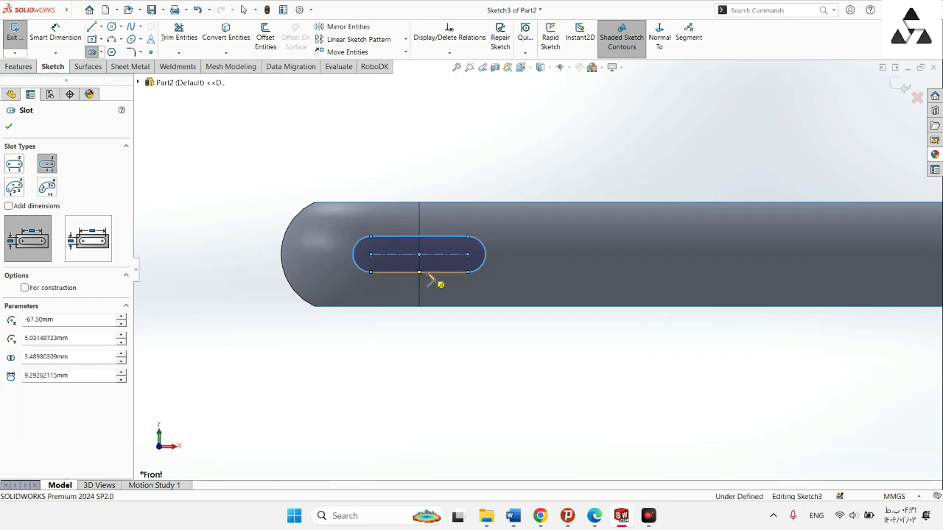
pyautogui.press('Escape')
# Trim the swept surface with the slot sketch, using a standard trim that removes the region inside the slot
pyautogui.moveTo(475, 219); pyautogui.dragTo(463, 239, button='middle')
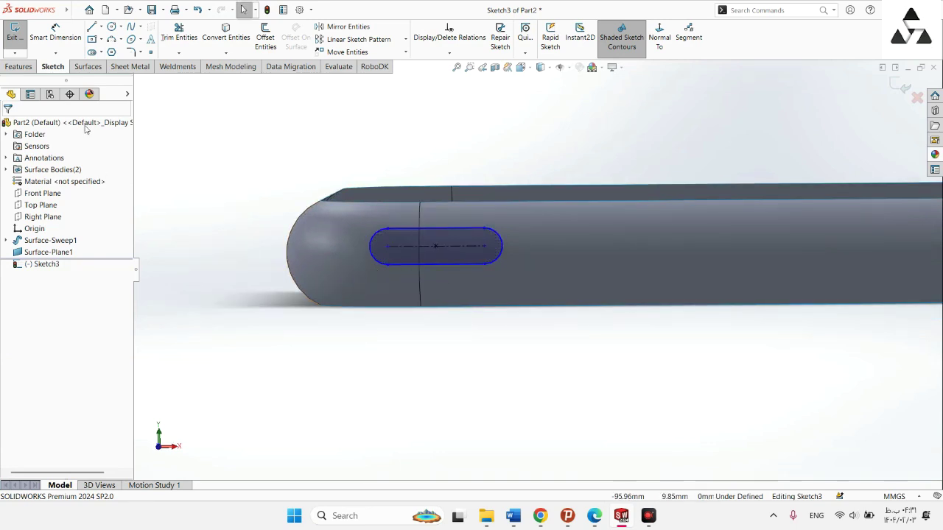
pyautogui.click(87, 67)
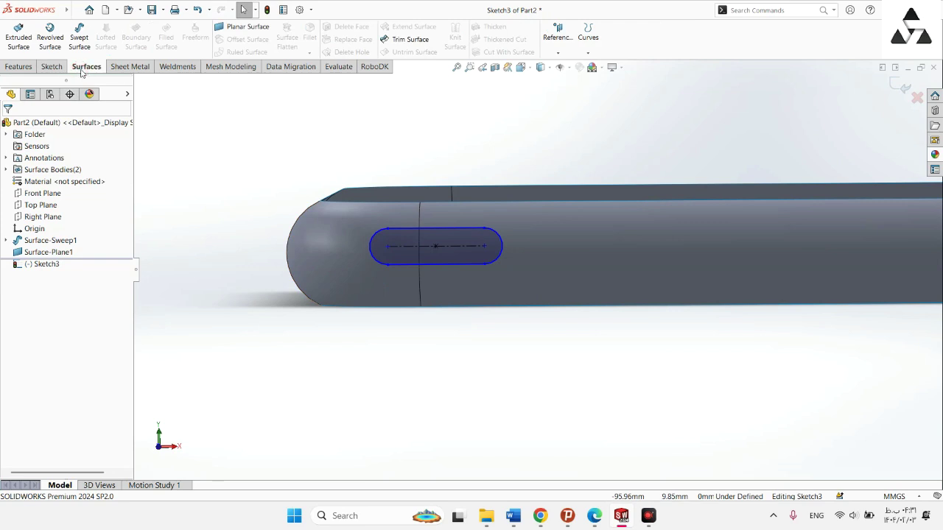
pyautogui.click(401, 39)
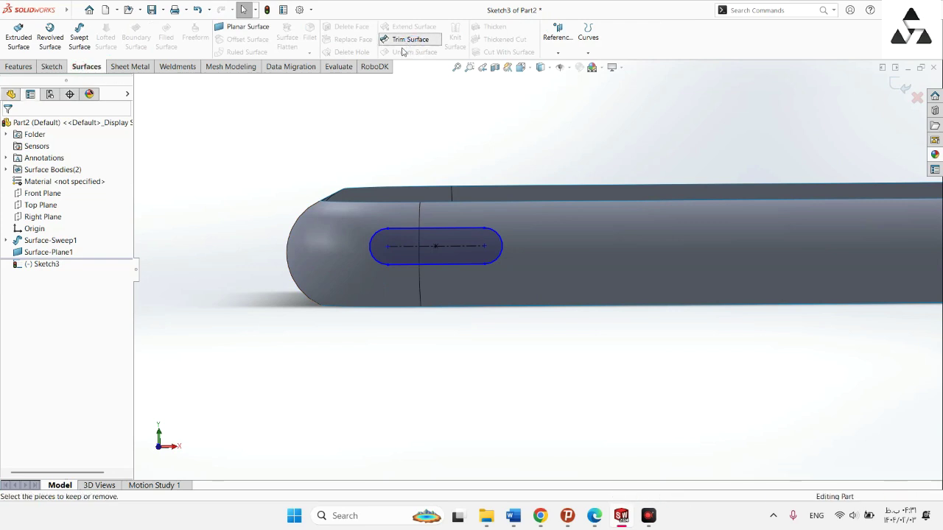
pyautogui.click(410, 246)
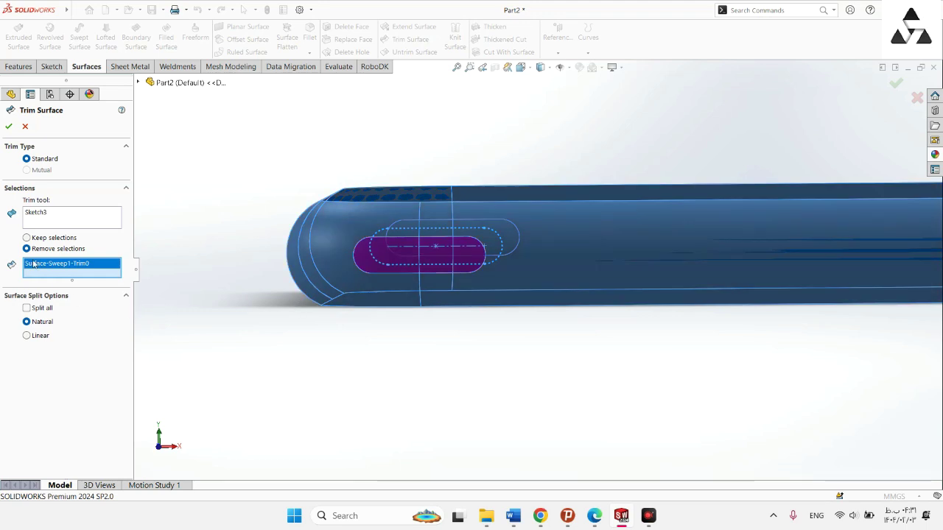
pyautogui.click(9, 127)
# Inspect the trimmed slot opening, and open the trim feature's slot sketch for editing
pyautogui.moveTo(236, 288); pyautogui.dragTo(218, 314, button='middle')
pyautogui.scroll(6, 308, 343)
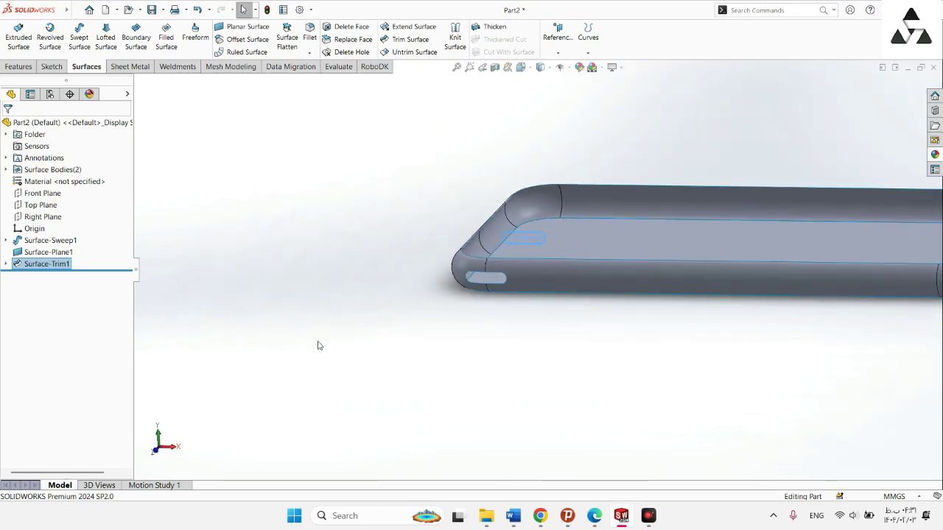
pyautogui.moveTo(499, 326)
pyautogui.mouseDown(button='middle')
pyautogui.moveTo(514, 294)
pyautogui.moveTo(500, 316)
pyautogui.mouseUp(button='middle')
pyautogui.scroll(3, 562, 334)
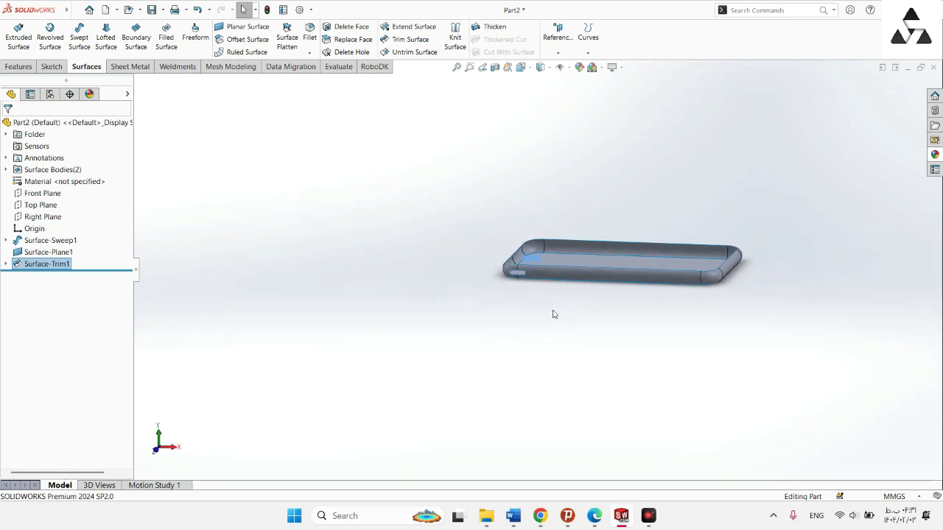
pyautogui.scroll(-6, 554, 316)
pyautogui.moveTo(491, 238); pyautogui.dragTo(489, 216, button='middle')
pyautogui.click(6, 264)
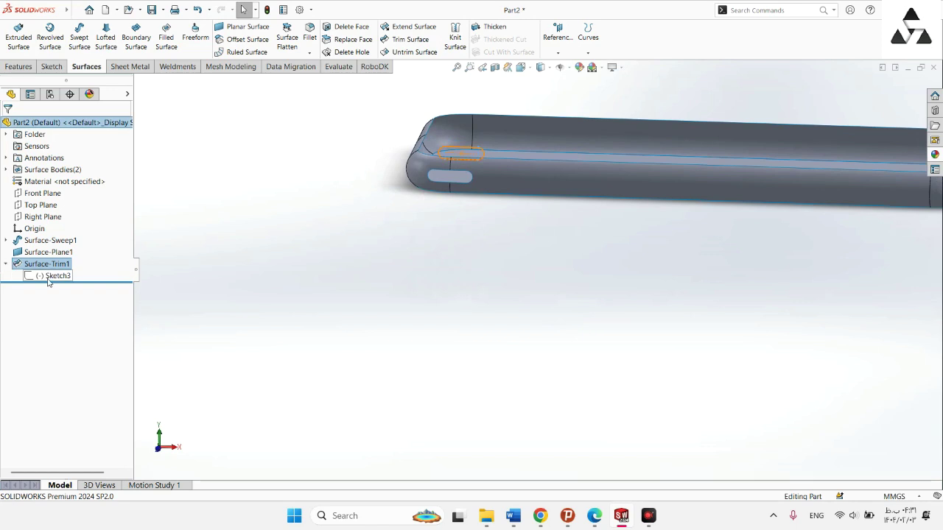
pyautogui.click(52, 276)
pyautogui.click(65, 254)
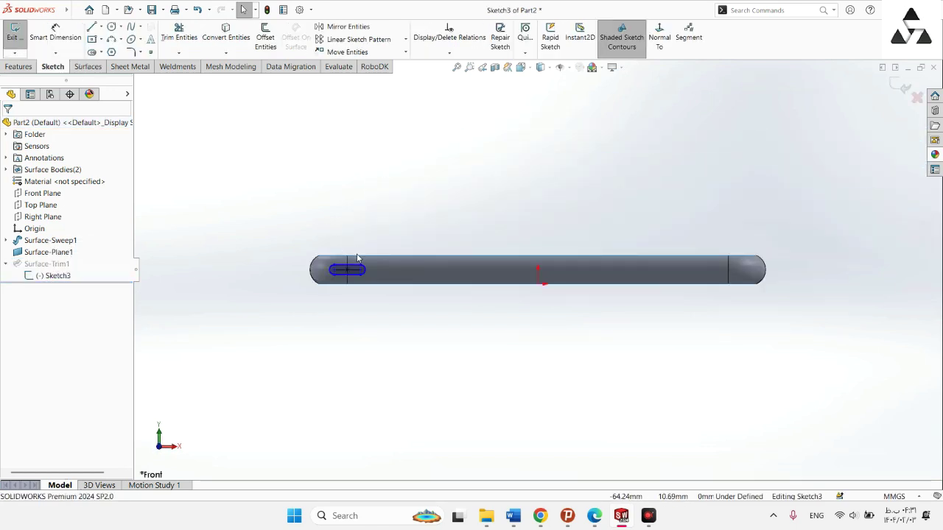
pyautogui.scroll(-6, 358, 257)
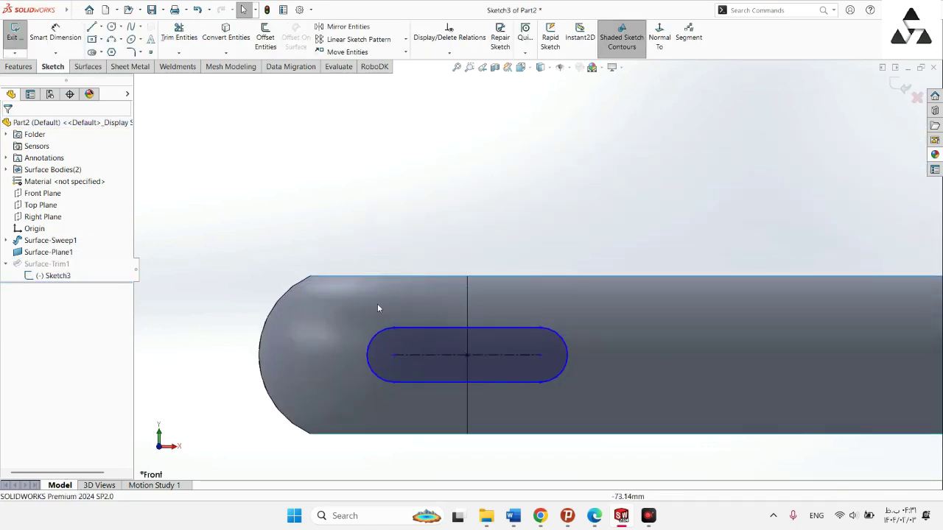
# Try to add a Coincident relation between the slot's left arc centre and the vertical surface edge crossing the slot
pyautogui.click(392, 355)
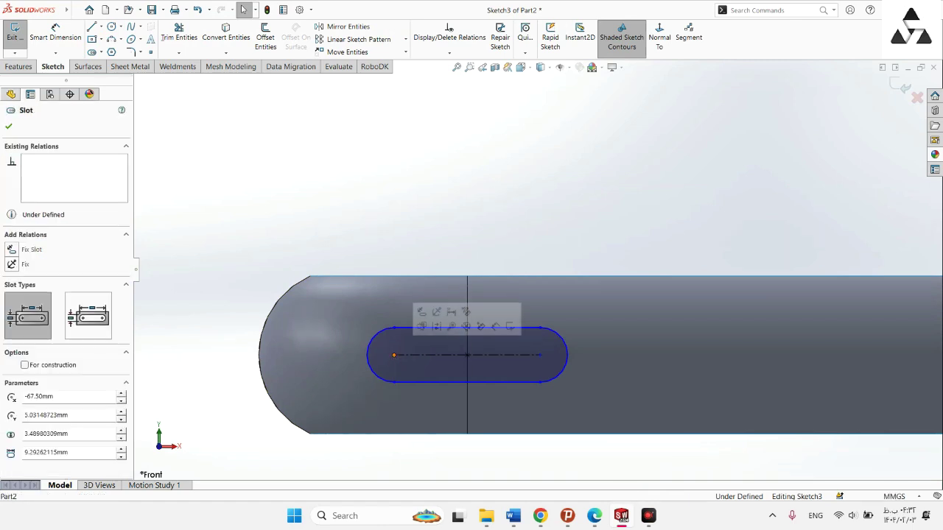
pyautogui.keyDown('ctrl'); pyautogui.click(466, 404); pyautogui.keyUp('ctrl')
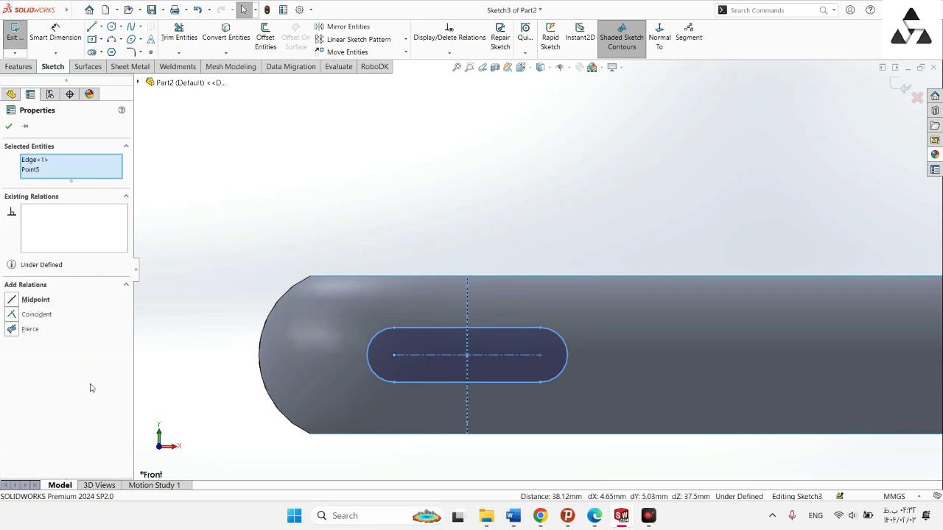
pyautogui.click(11, 315)
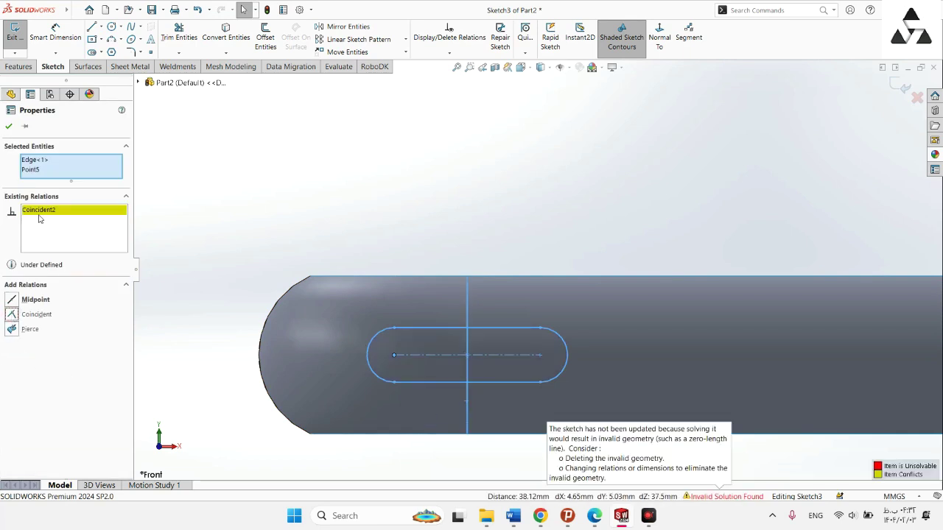
pyautogui.click(8, 127)
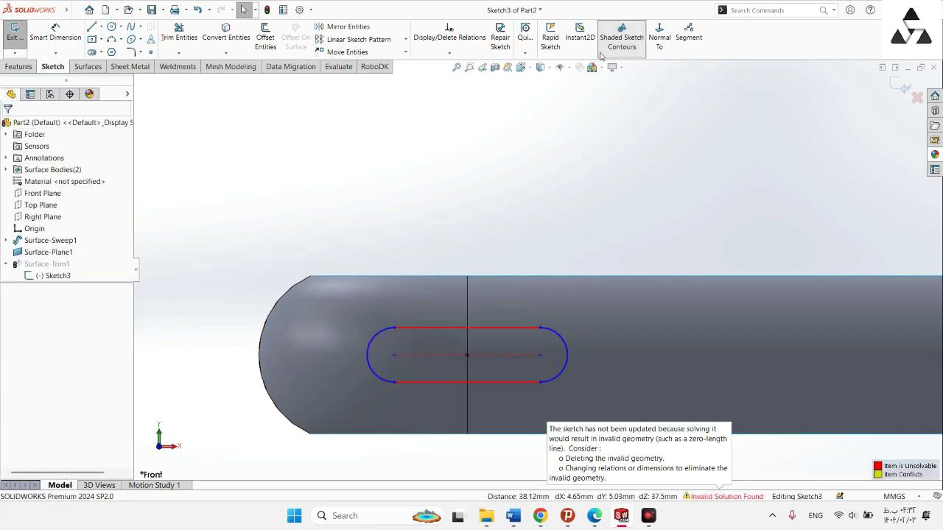
# Delete the unsolved Coincident relation from the slot sketch
pyautogui.click(461, 40)
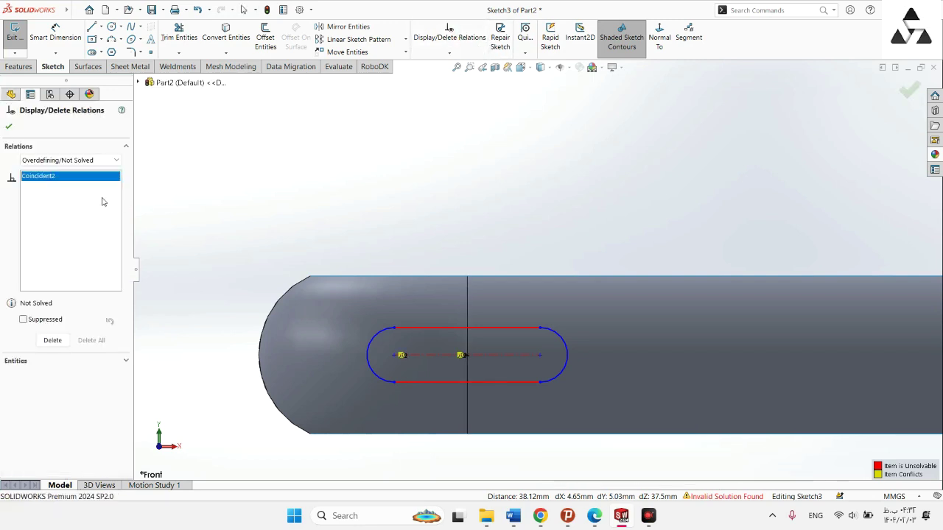
pyautogui.click(460, 355)
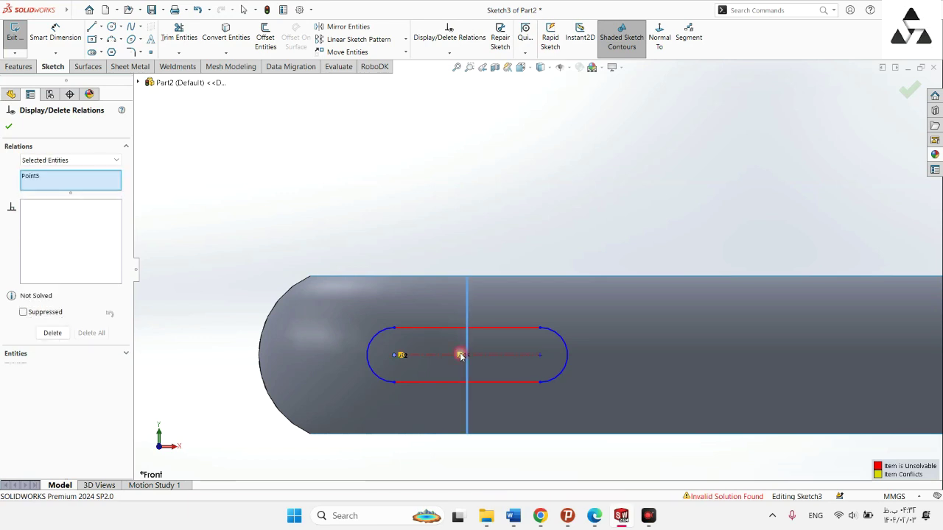
pyautogui.scroll(-5, 452, 359)
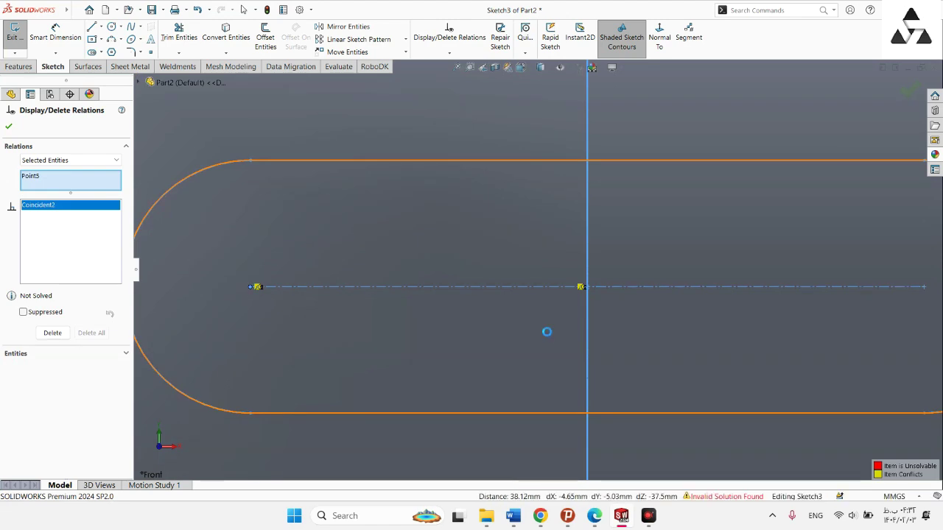
pyautogui.press('Escape')
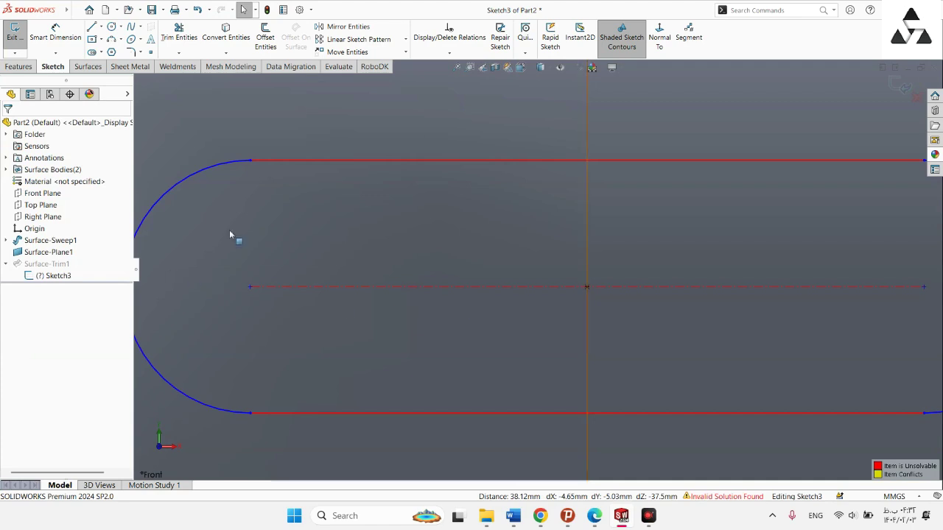
pyautogui.click(451, 39)
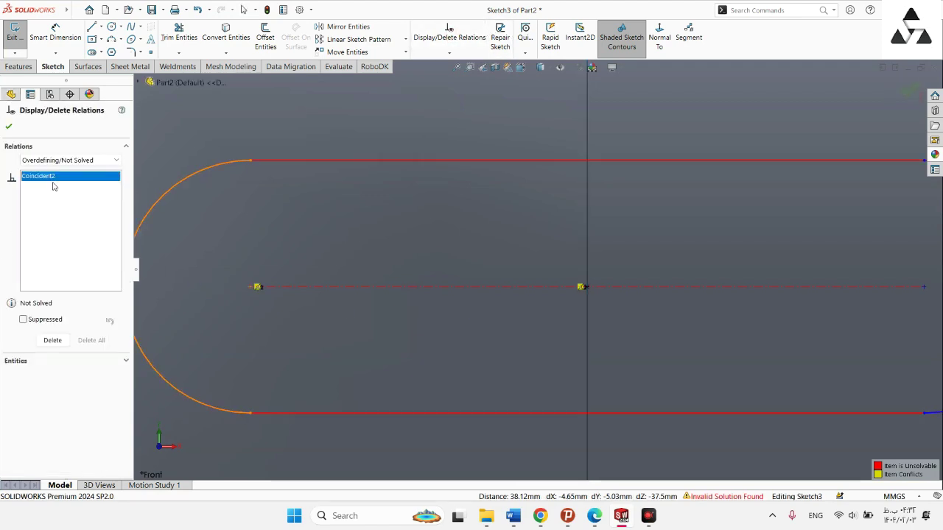
pyautogui.click(52, 341)
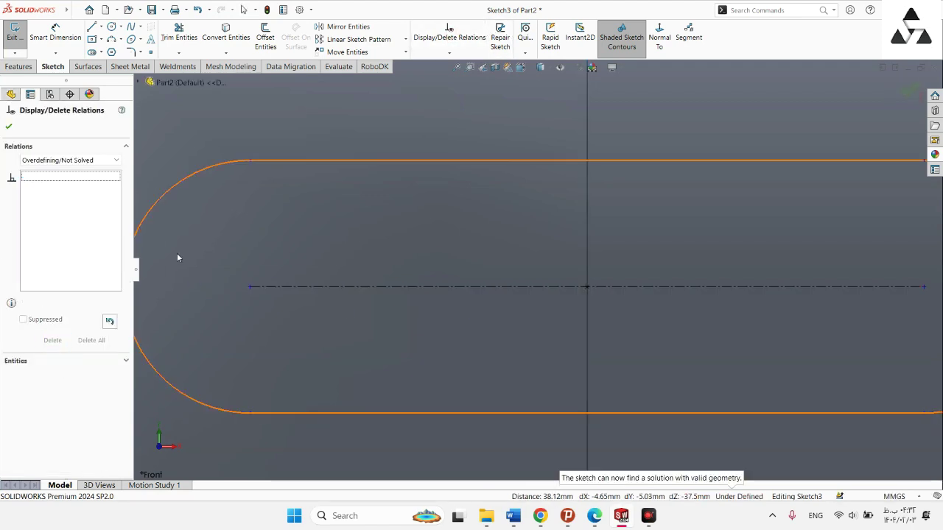
pyautogui.scroll(3, 302, 302)
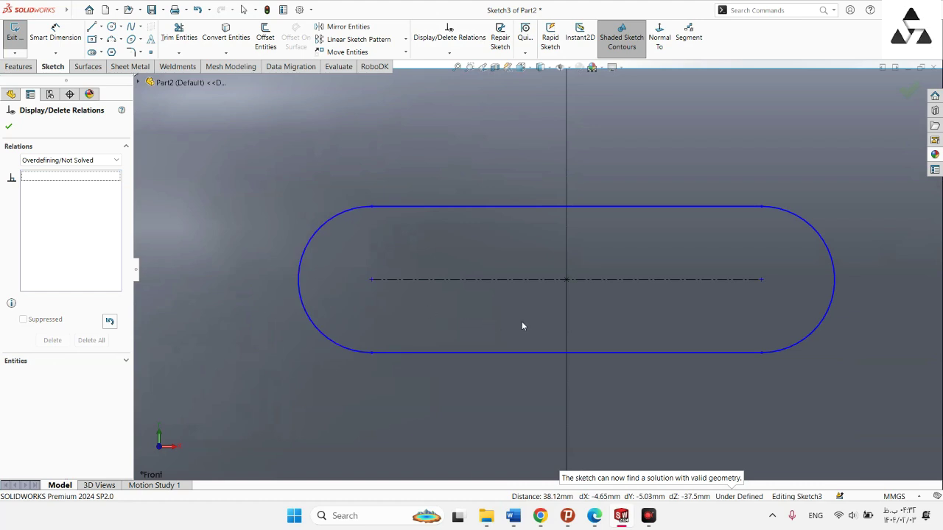
pyautogui.click(10, 128)
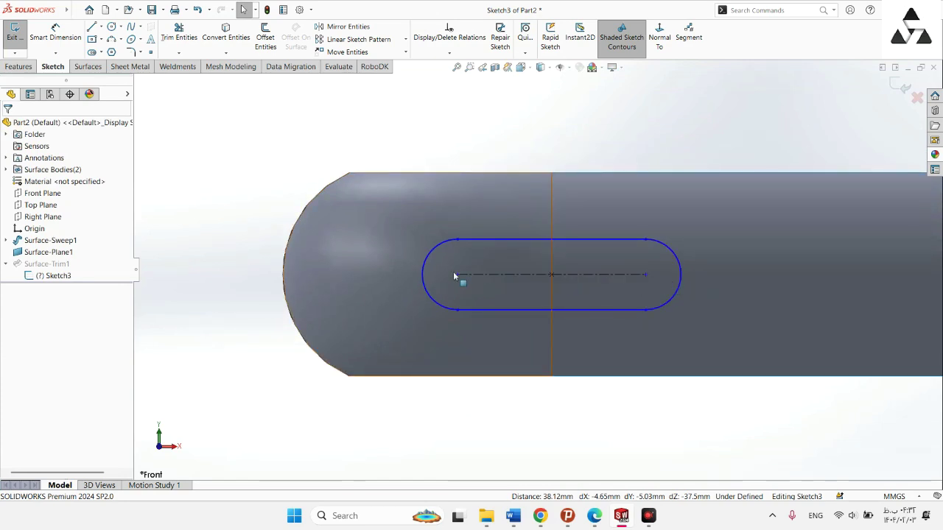
# Reapply a Coincident relation between the slot's left arc centre and the vertical surface edge
pyautogui.click(524, 308)
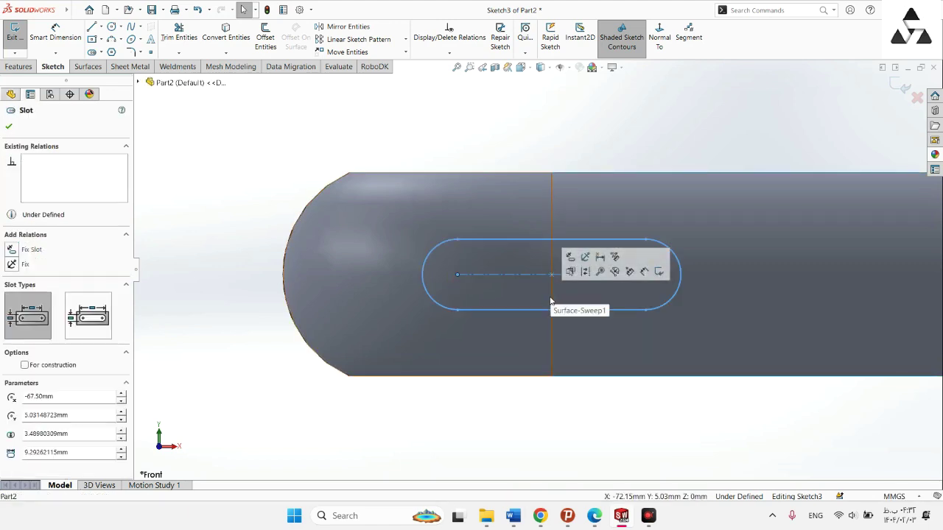
pyautogui.click(551, 298)
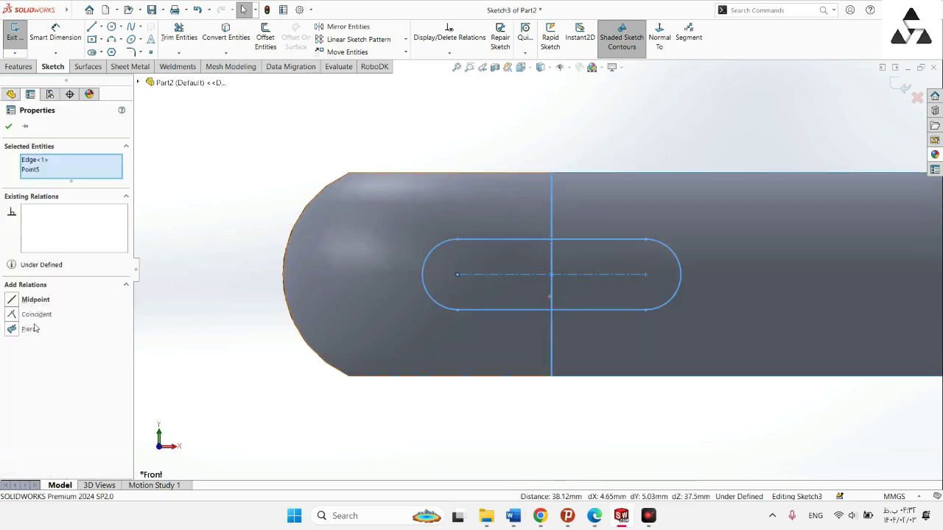
pyautogui.click(13, 315)
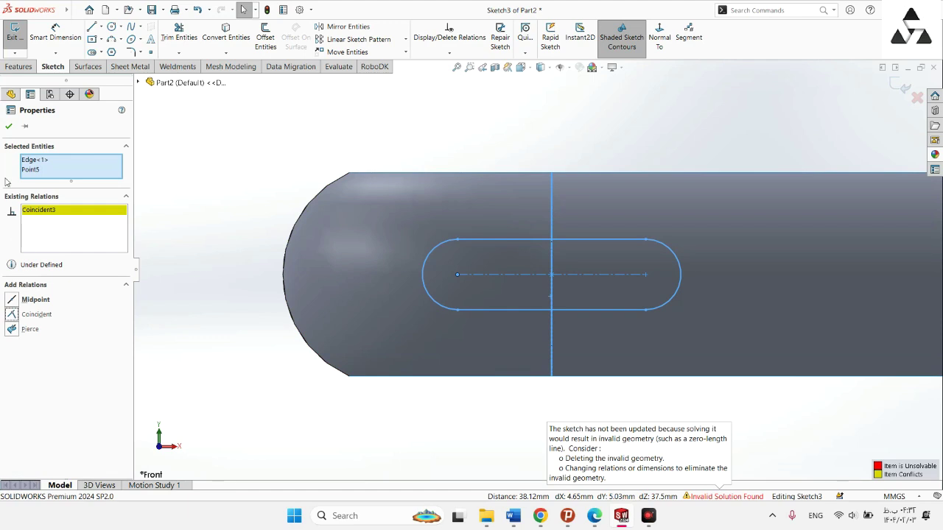
pyautogui.click(9, 127)
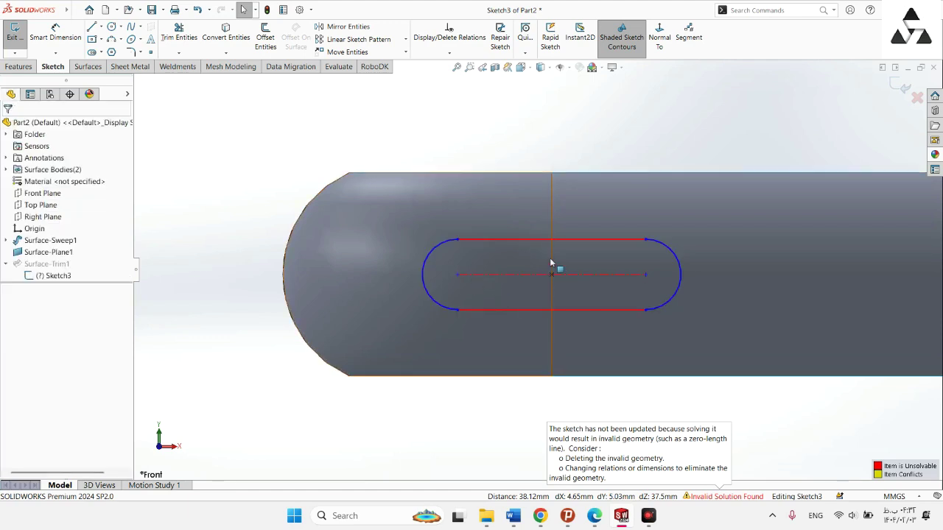
# List all relations in the slot sketch and delete the Midpoint relation tying the slot's centre to the vertical edge
pyautogui.click(720, 232)
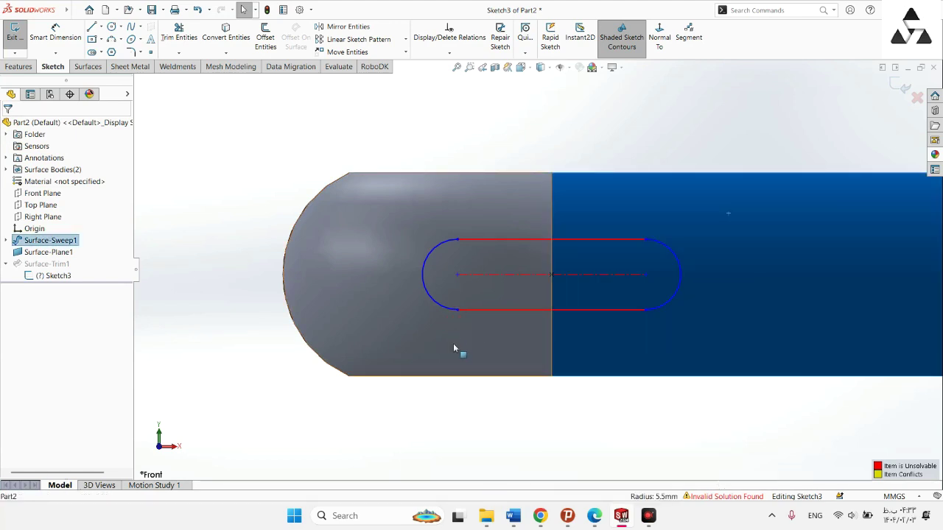
pyautogui.click(453, 343)
pyautogui.scroll(6, 505, 332)
pyautogui.click(49, 277)
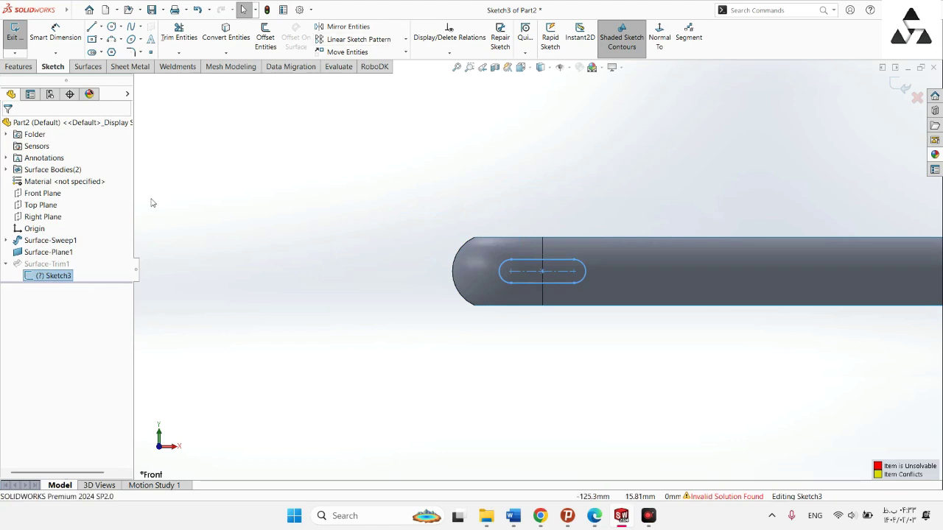
pyautogui.click(459, 37)
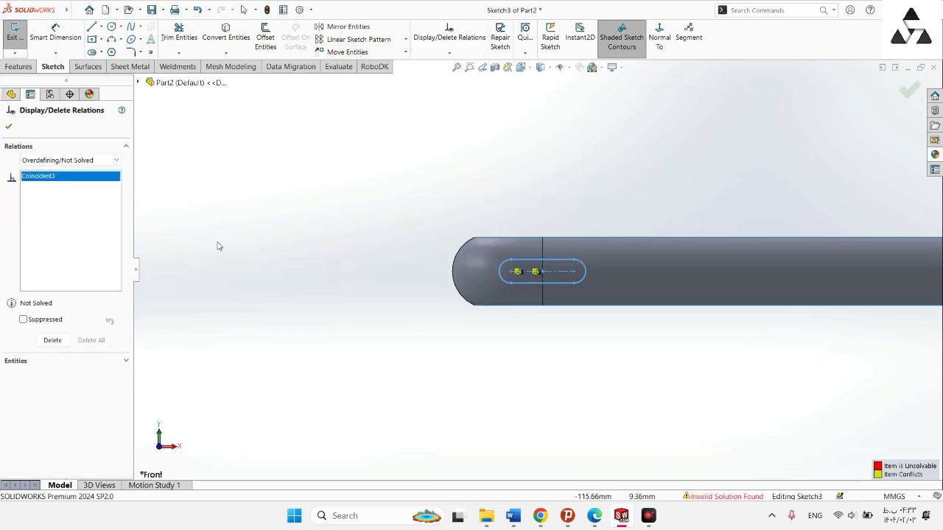
pyautogui.click(115, 160)
pyautogui.click(115, 160)
pyautogui.click(115, 160)
pyautogui.click(95, 172)
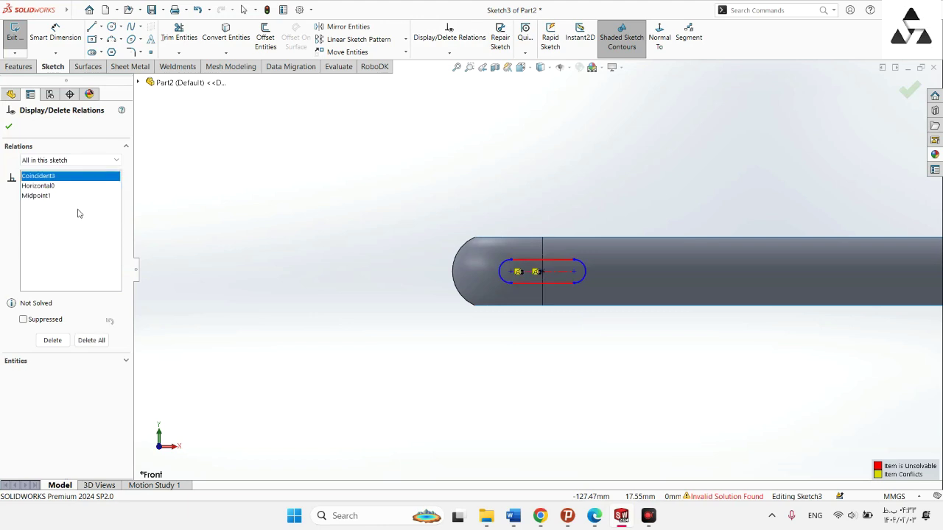
pyautogui.click(36, 196)
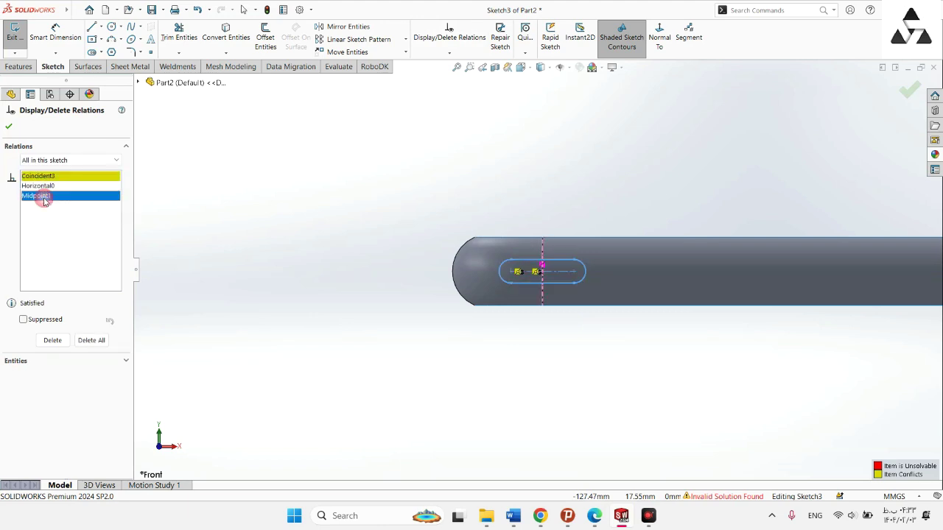
pyautogui.click(53, 340)
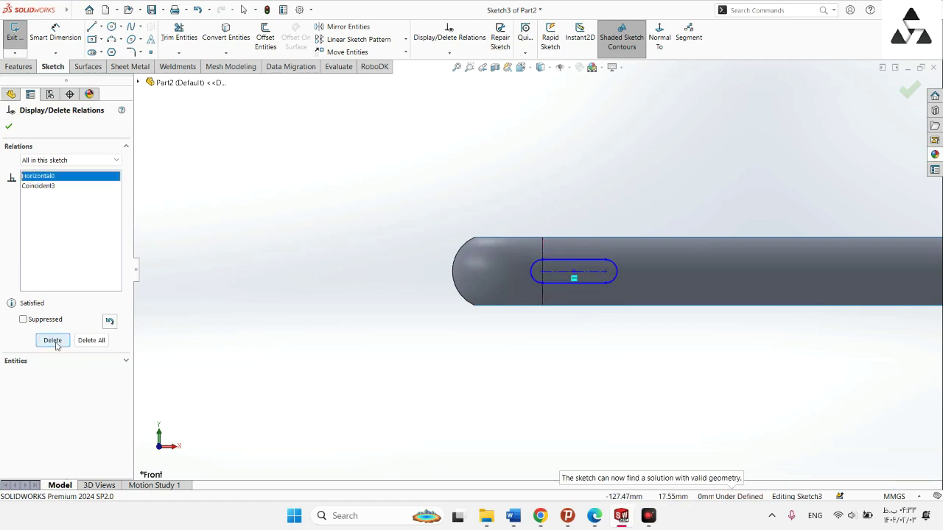
pyautogui.click(9, 126)
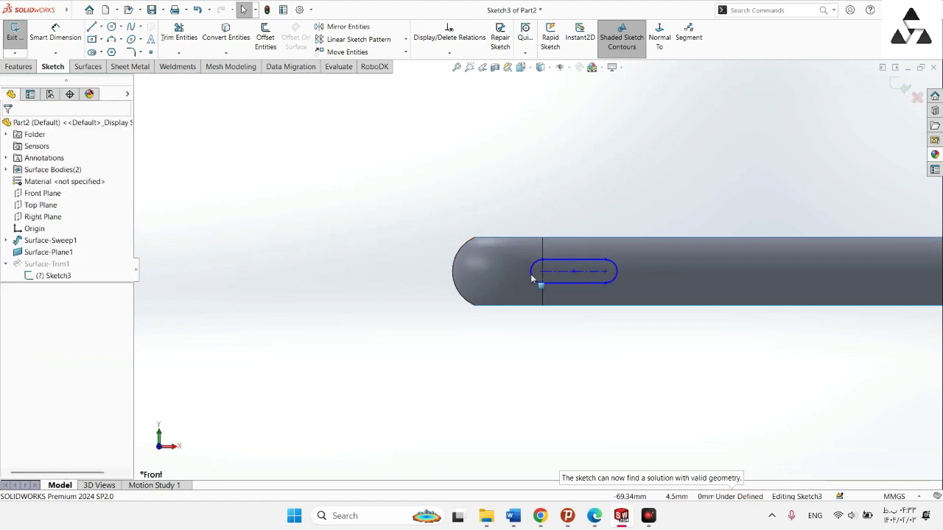
# Set the centre-to-centre length of the slot in the trim sketch to 15 mm
pyautogui.click(564, 277)
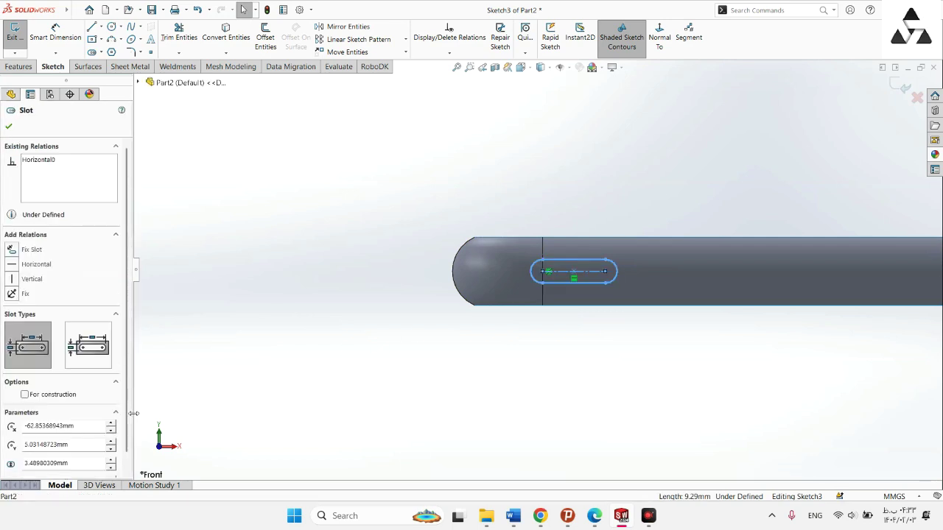
pyautogui.scroll(-1, 129, 409)
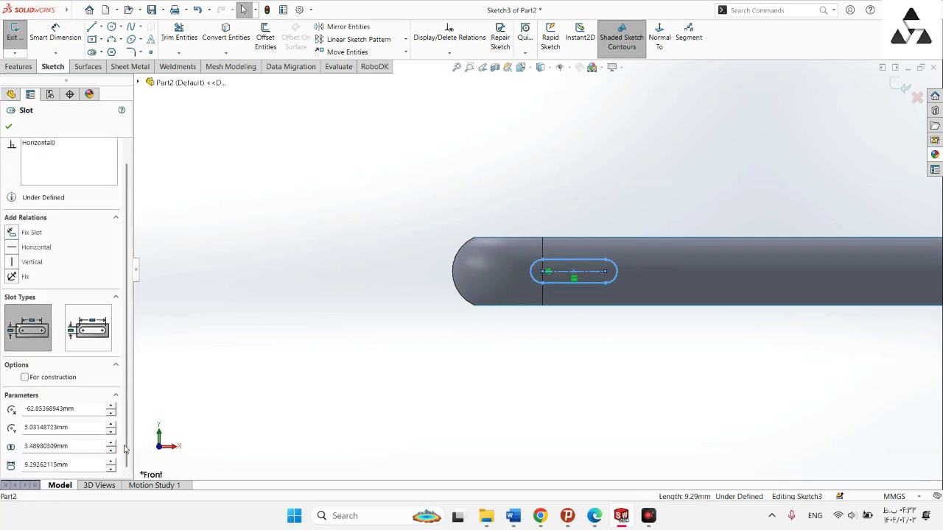
pyautogui.doubleClick(74, 467)
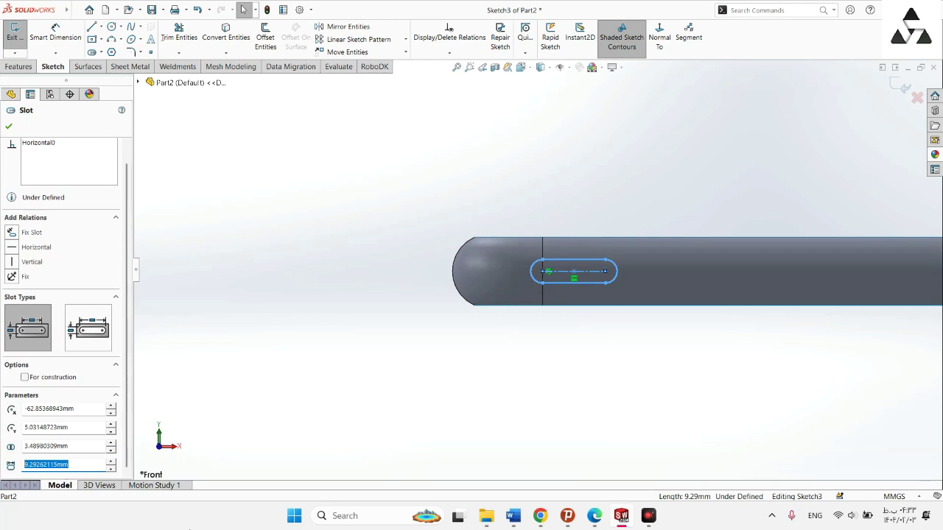
pyautogui.write('15')
pyautogui.press('Return')
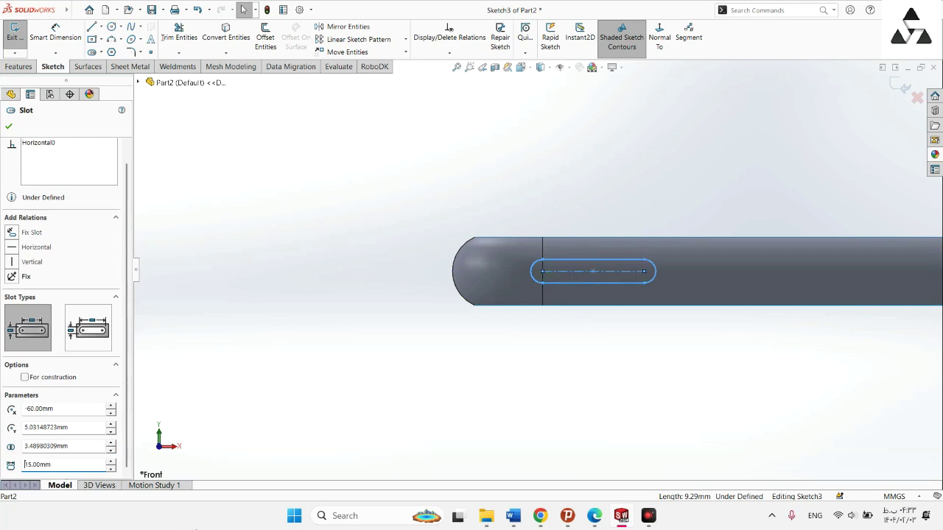
# Set the slot's width to 3 mm and exit the sketch to rebuild the surface trim
pyautogui.moveTo(74, 446); pyautogui.dragTo(2, 445)
pyautogui.write('3')
pyautogui.press('Return')
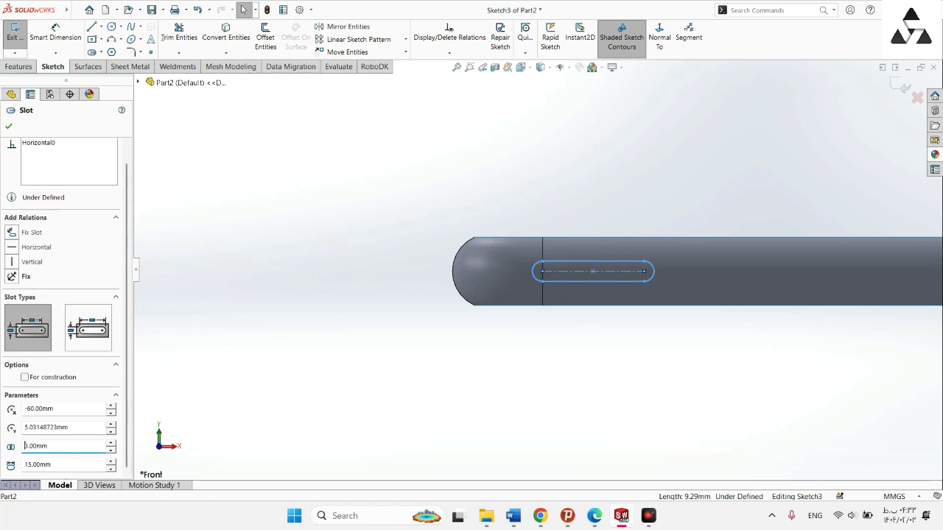
pyautogui.click(13, 128)
pyautogui.click(906, 89)
# Change the model's display style to Shaded without edges
pyautogui.moveTo(596, 169)
pyautogui.mouseDown(button='middle')
pyautogui.moveTo(602, 214)
pyautogui.moveTo(554, 204)
pyautogui.moveTo(589, 203)
pyautogui.mouseUp(button='middle')
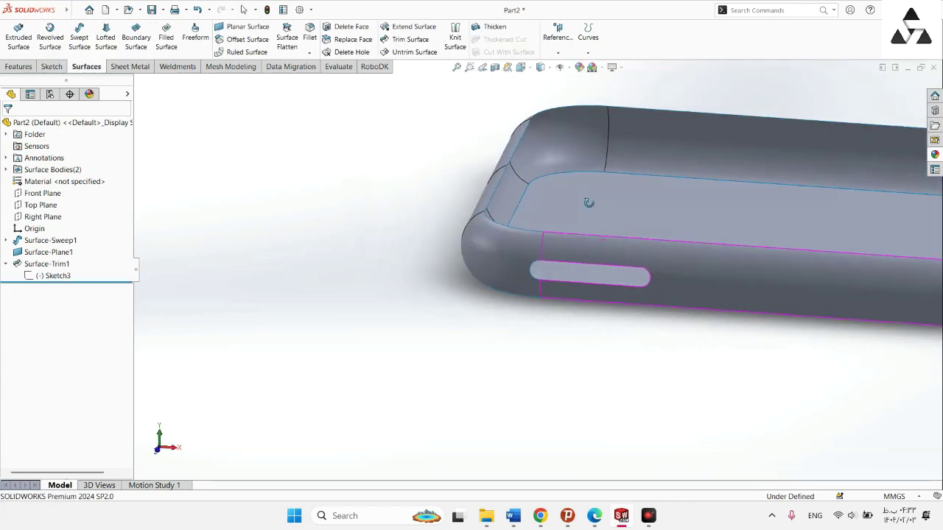
pyautogui.scroll(7, 632, 277)
pyautogui.moveTo(627, 332); pyautogui.dragTo(477, 430, button='middle')
pyautogui.scroll(-4, 631, 313)
pyautogui.scroll(4, 637, 356)
pyautogui.moveTo(654, 366); pyautogui.dragTo(621, 370, button='middle')
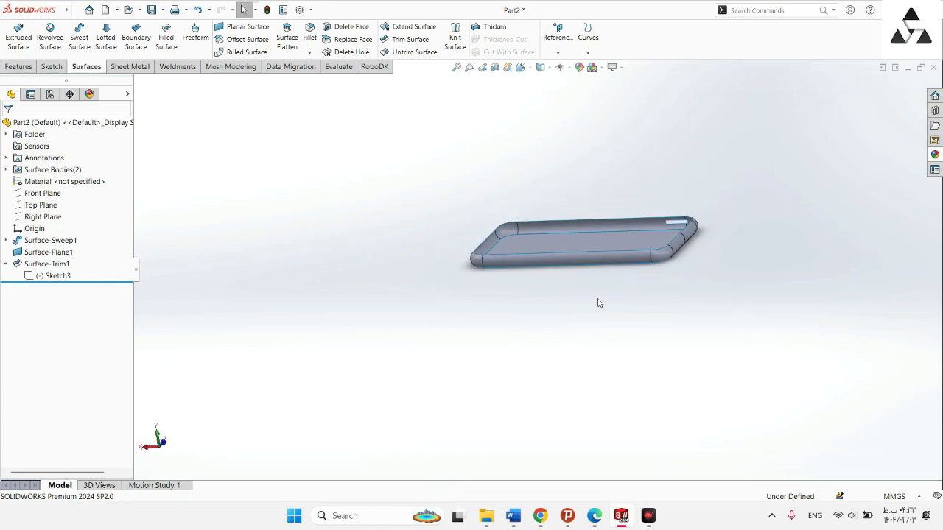
pyautogui.click(543, 67)
pyautogui.click(543, 96)
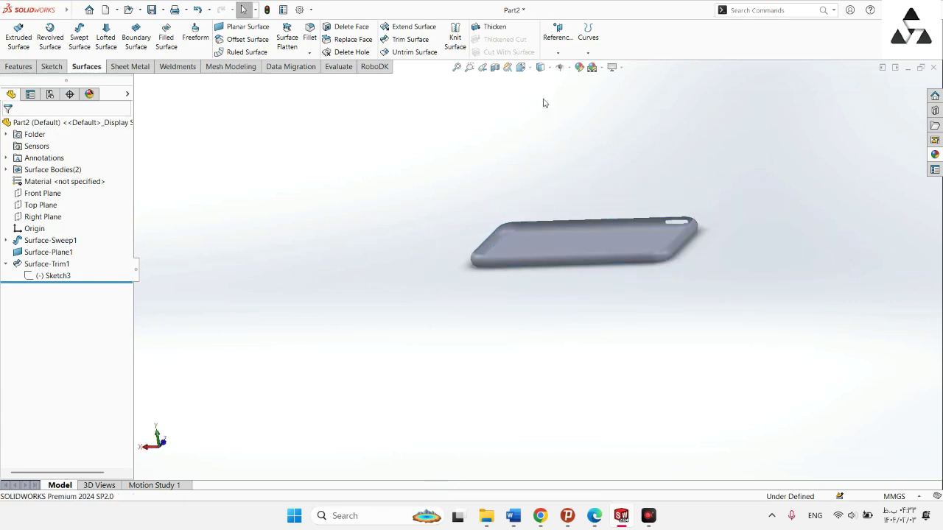
# Recolour the whole part with the medium grey swatch from the standard palette, after trying black, other greys and white
pyautogui.moveTo(582, 293); pyautogui.dragTo(410, 319, button='middle')
pyautogui.scroll(-4, 607, 285)
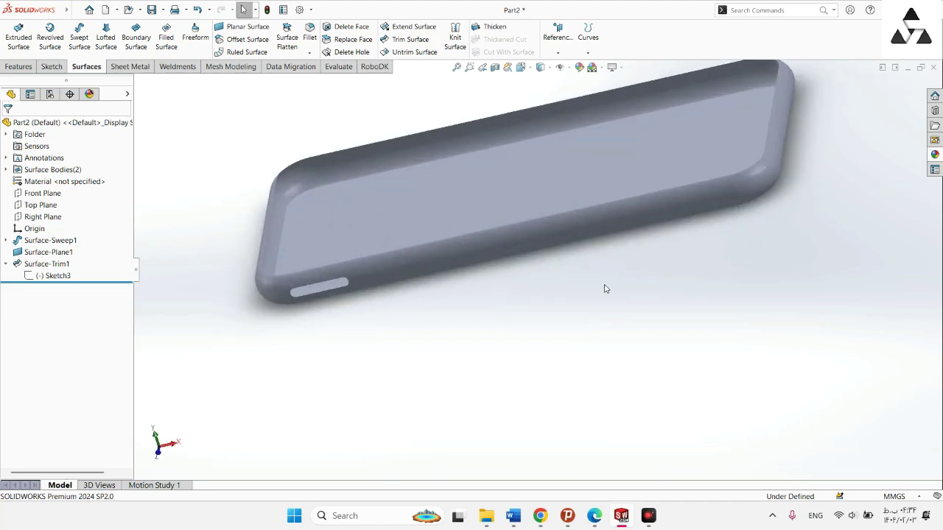
pyautogui.scroll(2, 605, 289)
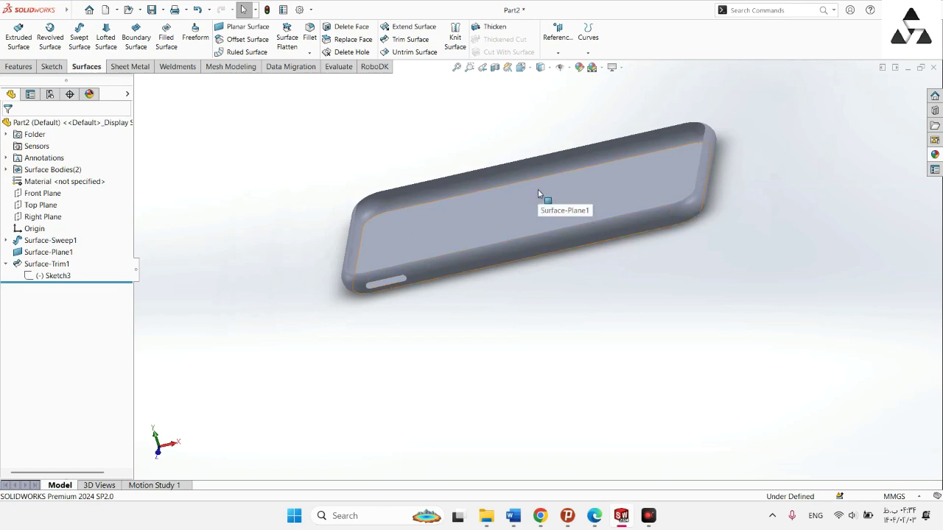
pyautogui.click(579, 67)
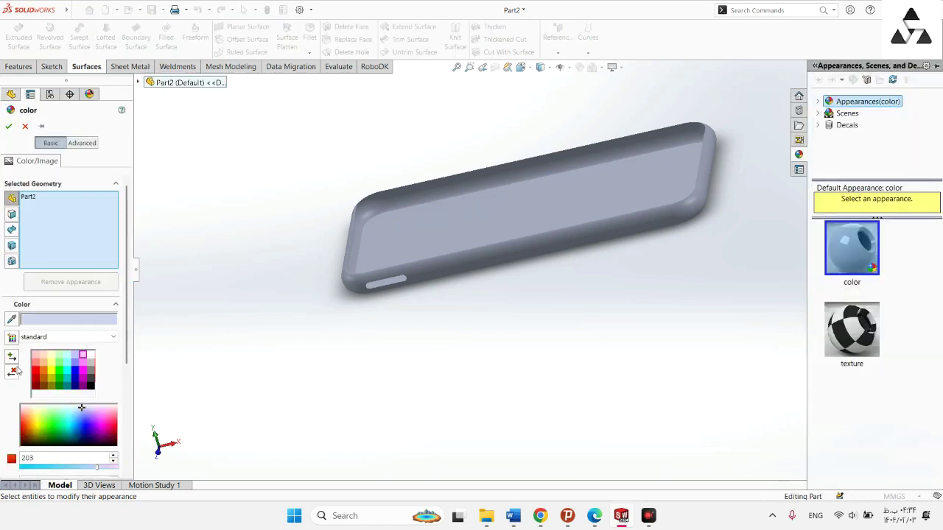
pyautogui.click(90, 386)
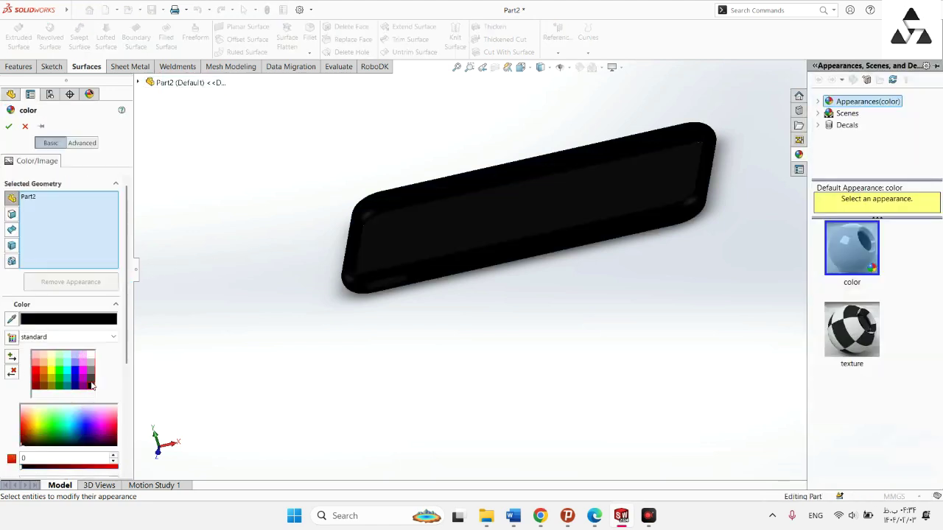
pyautogui.click(91, 379)
pyautogui.click(91, 363)
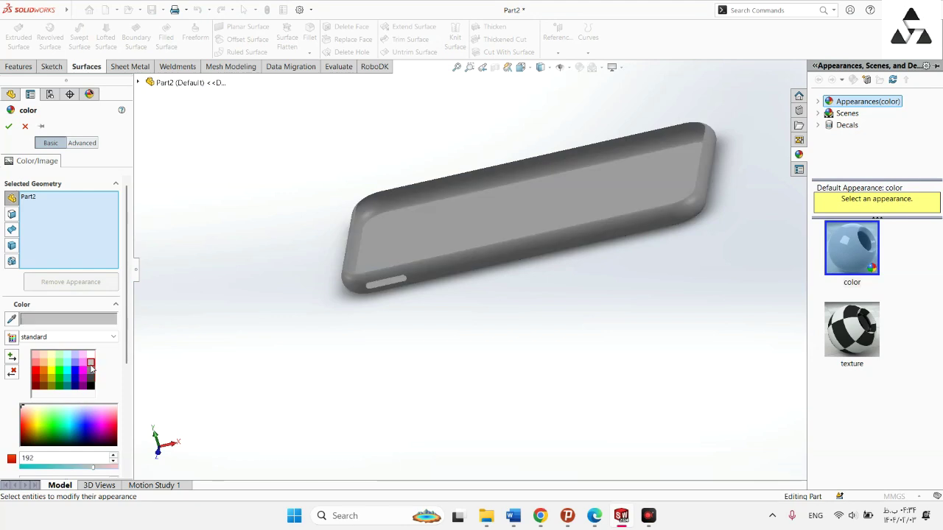
pyautogui.click(91, 371)
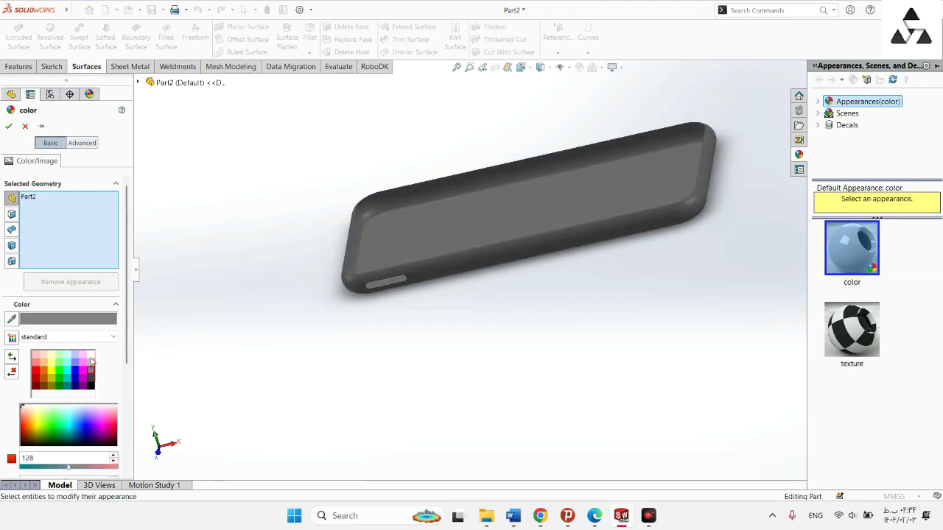
pyautogui.click(90, 356)
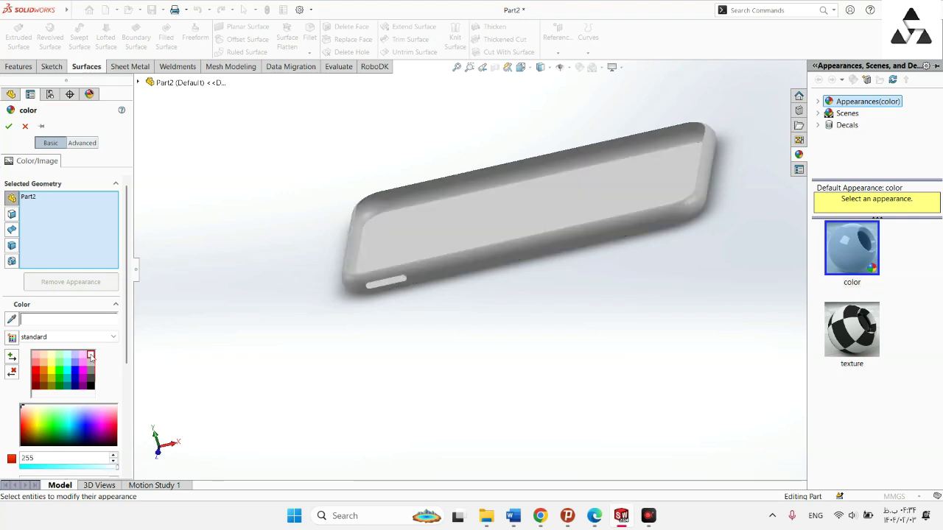
pyautogui.click(92, 371)
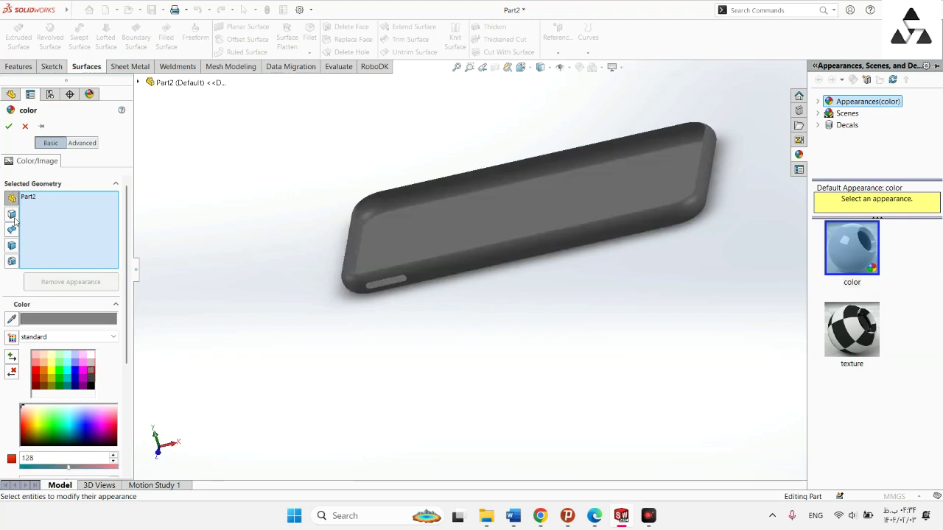
pyautogui.click(9, 128)
pyautogui.scroll(-2, 716, 220)
pyautogui.moveTo(451, 364)
pyautogui.mouseDown(button='middle')
pyautogui.moveTo(496, 259)
pyautogui.moveTo(442, 299)
pyautogui.moveTo(474, 362)
pyautogui.moveTo(500, 375)
pyautogui.moveTo(458, 379)
pyautogui.mouseUp(button='middle')
pyautogui.scroll(4, 465, 384)
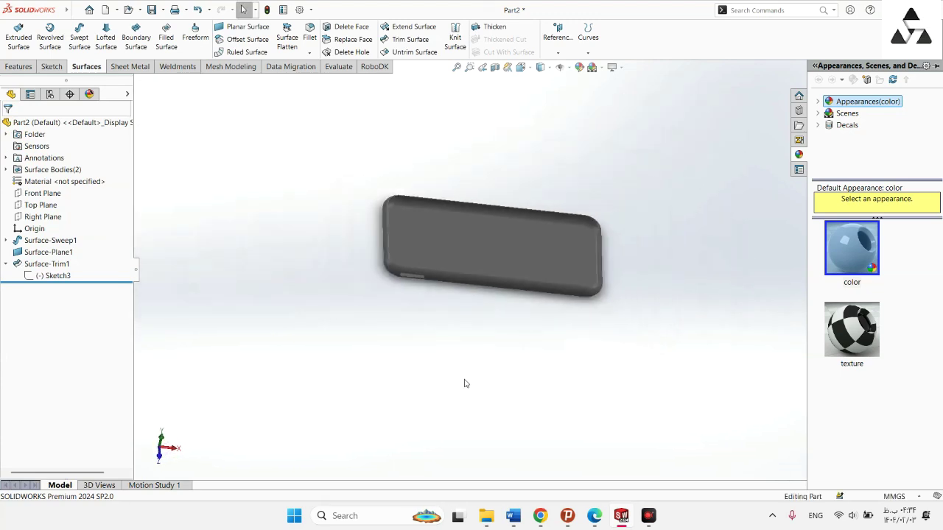
pyautogui.scroll(-2, 516, 308)
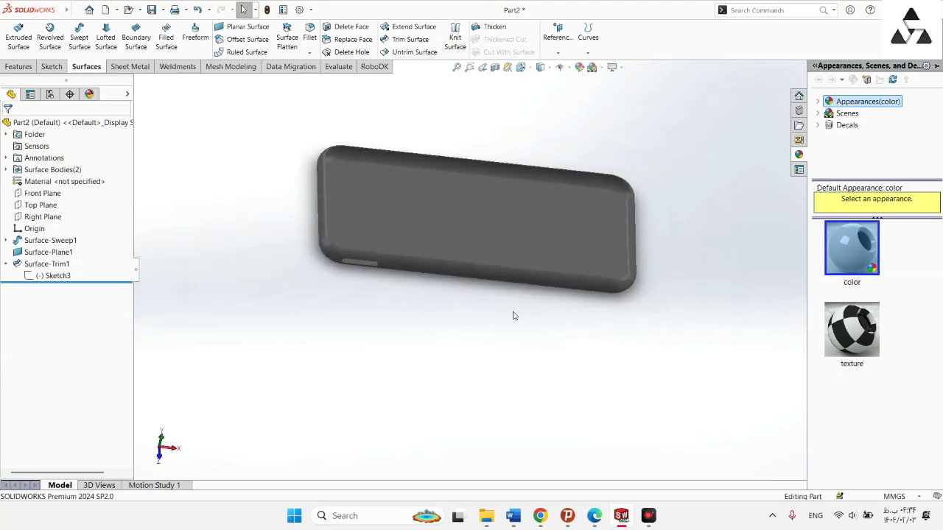